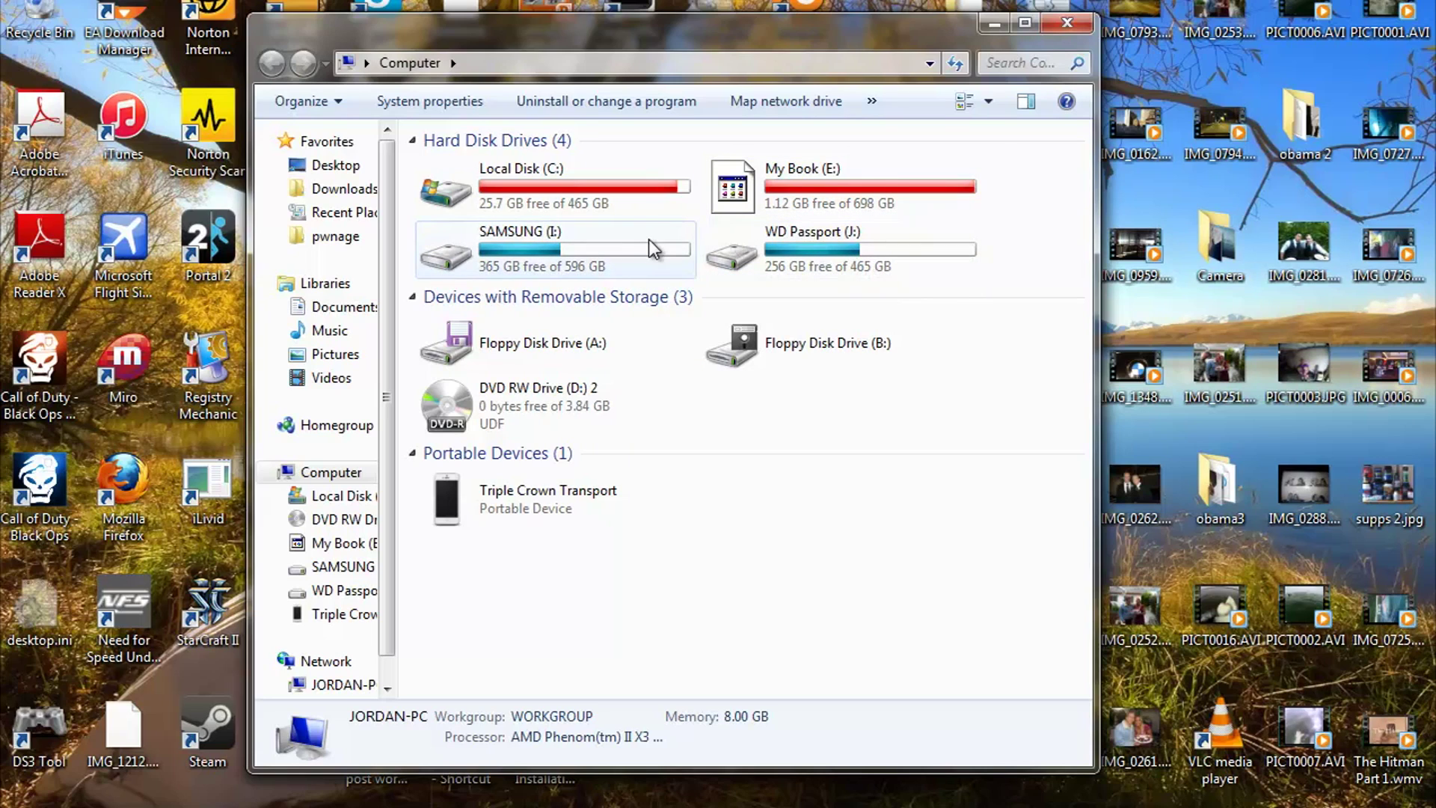
- Close the Computer window listing SAMSUNG (I:) and WD Passport (J:) to reveal the desktop
{"action": "left_click", "coordinate": [1062, 25]}
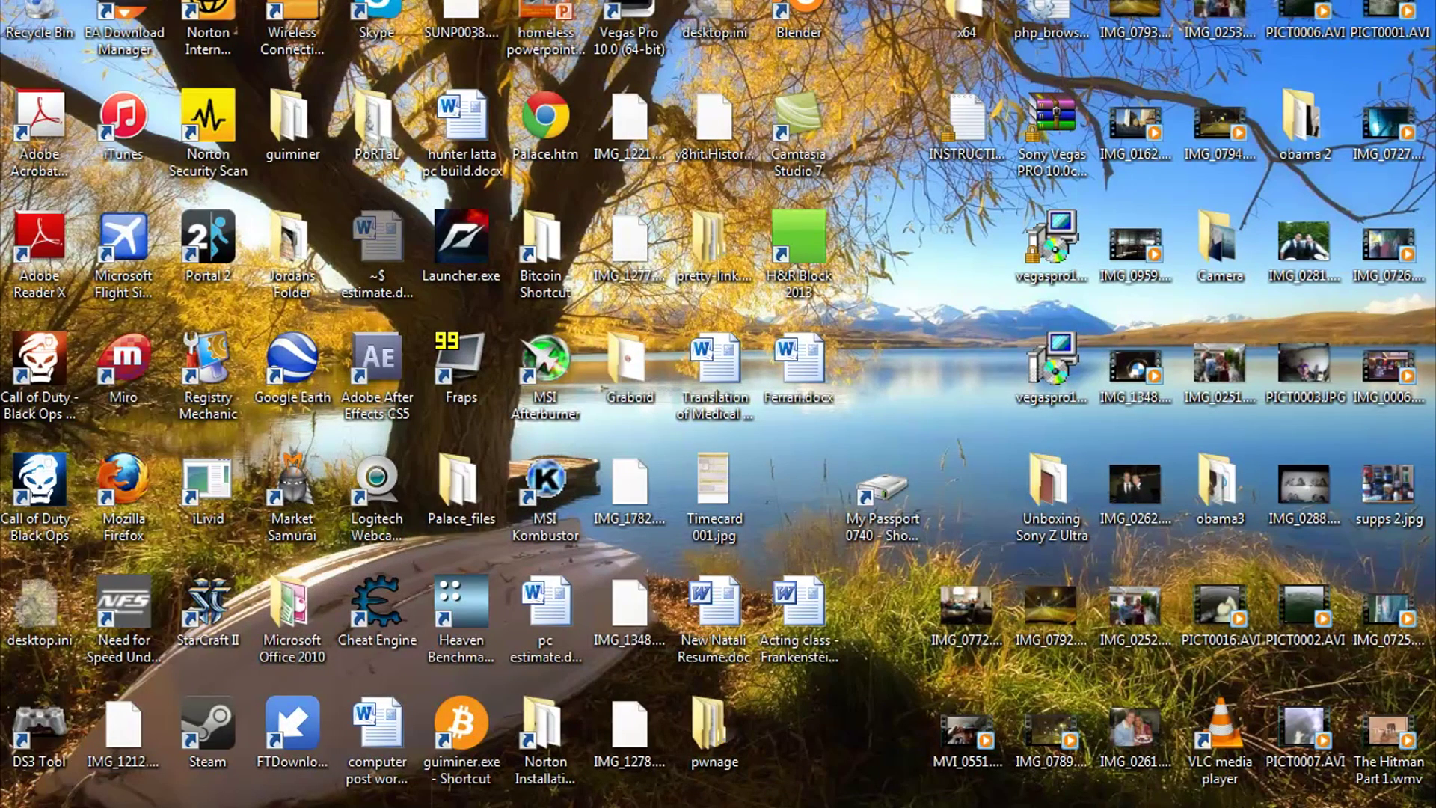
- Go from the Start menu into Control Panel's Administrative Tools folder
{"action": "key", "text": "super"}
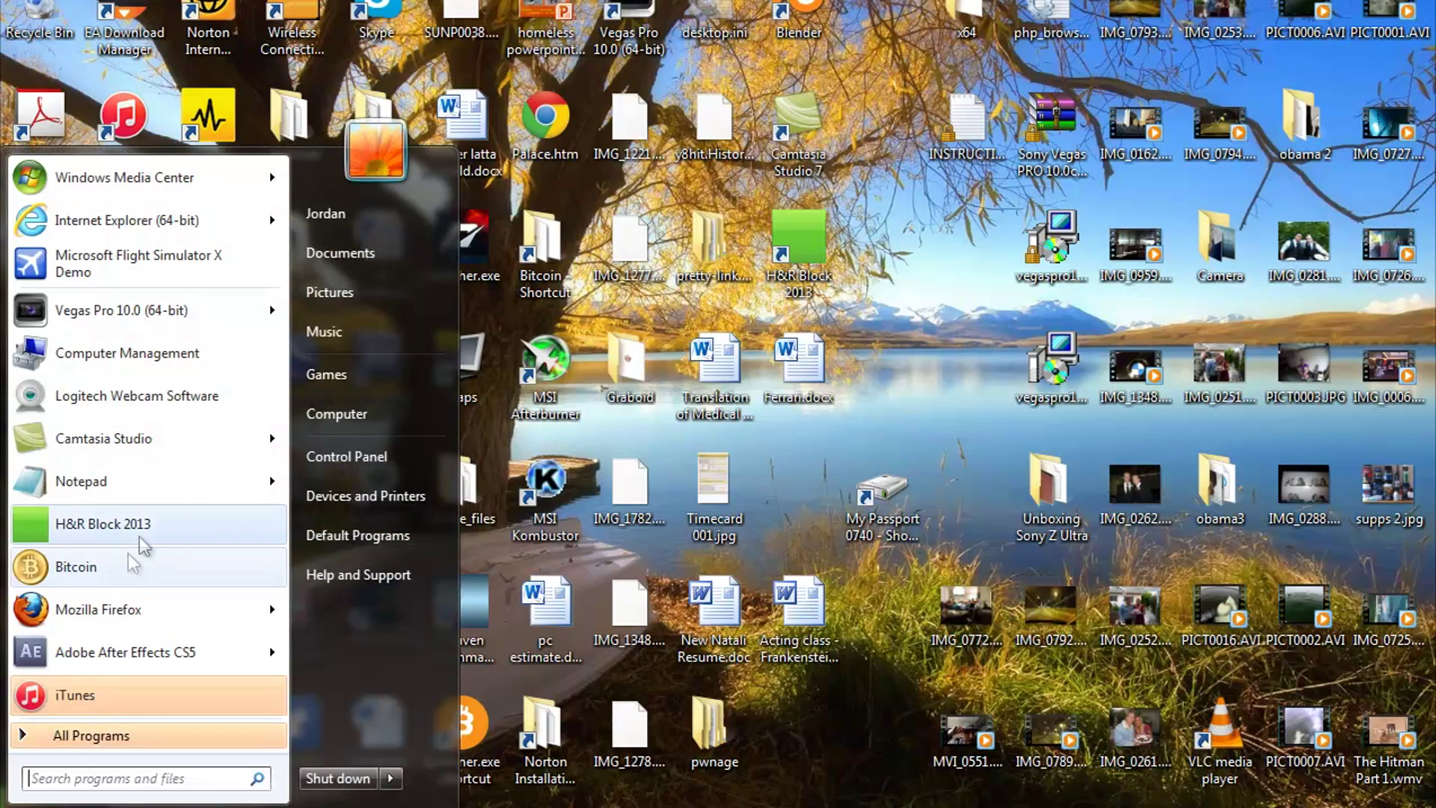
{"action": "left_click", "coordinate": [330, 451]}
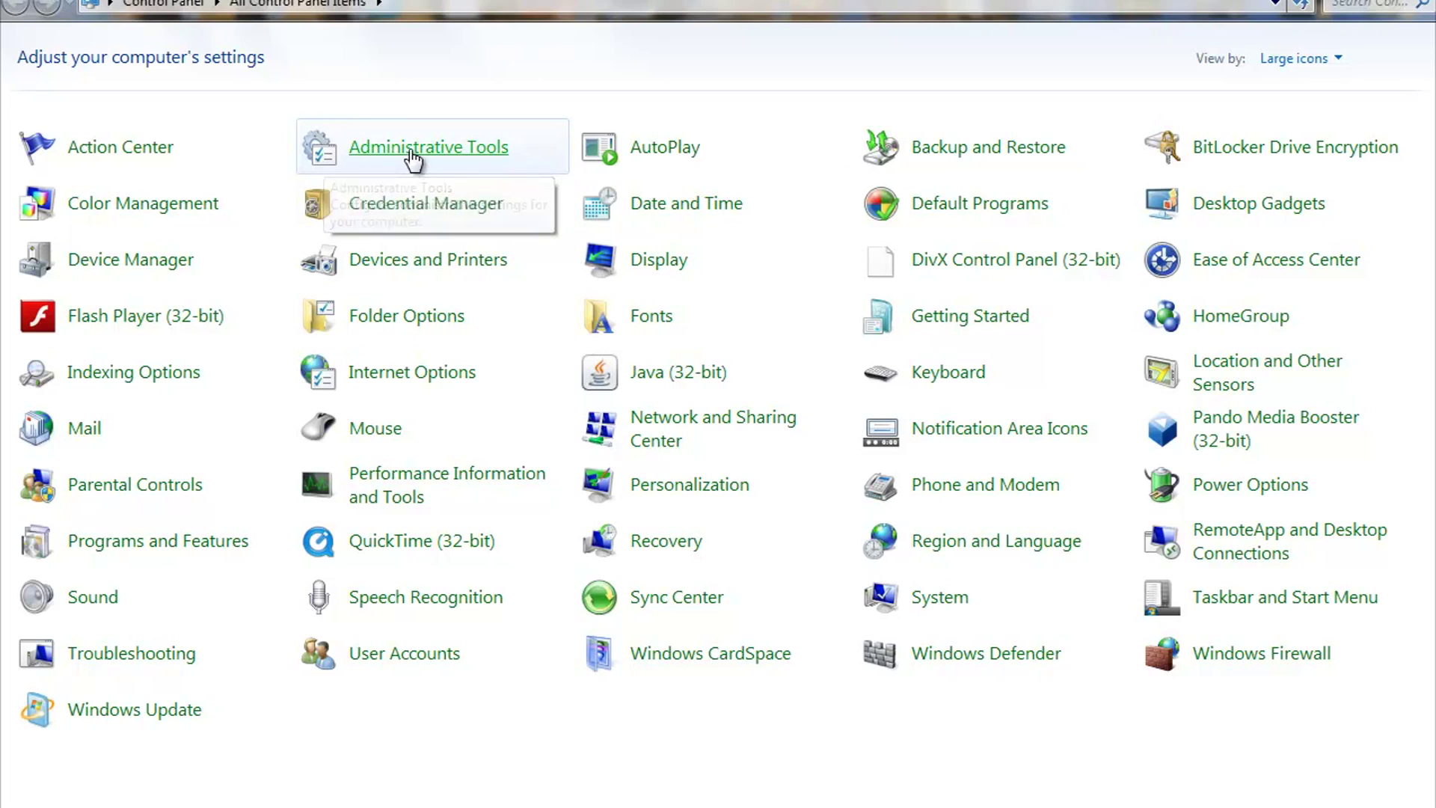
{"action": "left_click", "coordinate": [350, 158]}
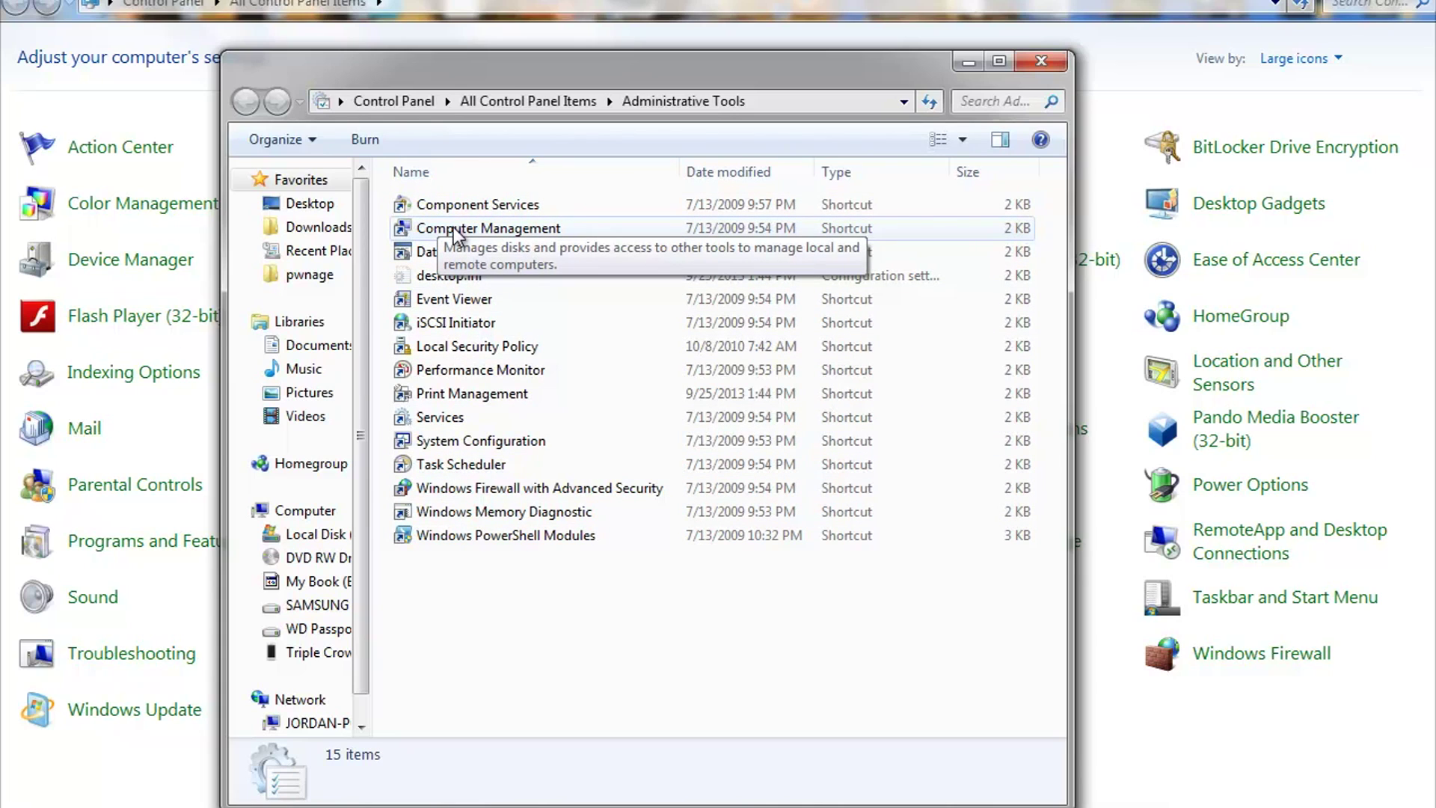
- Launch Computer Management, show Disk Management under Storage, and select the SAMSUNG (I:) volume
{"action": "double_click", "coordinate": [454, 227]}
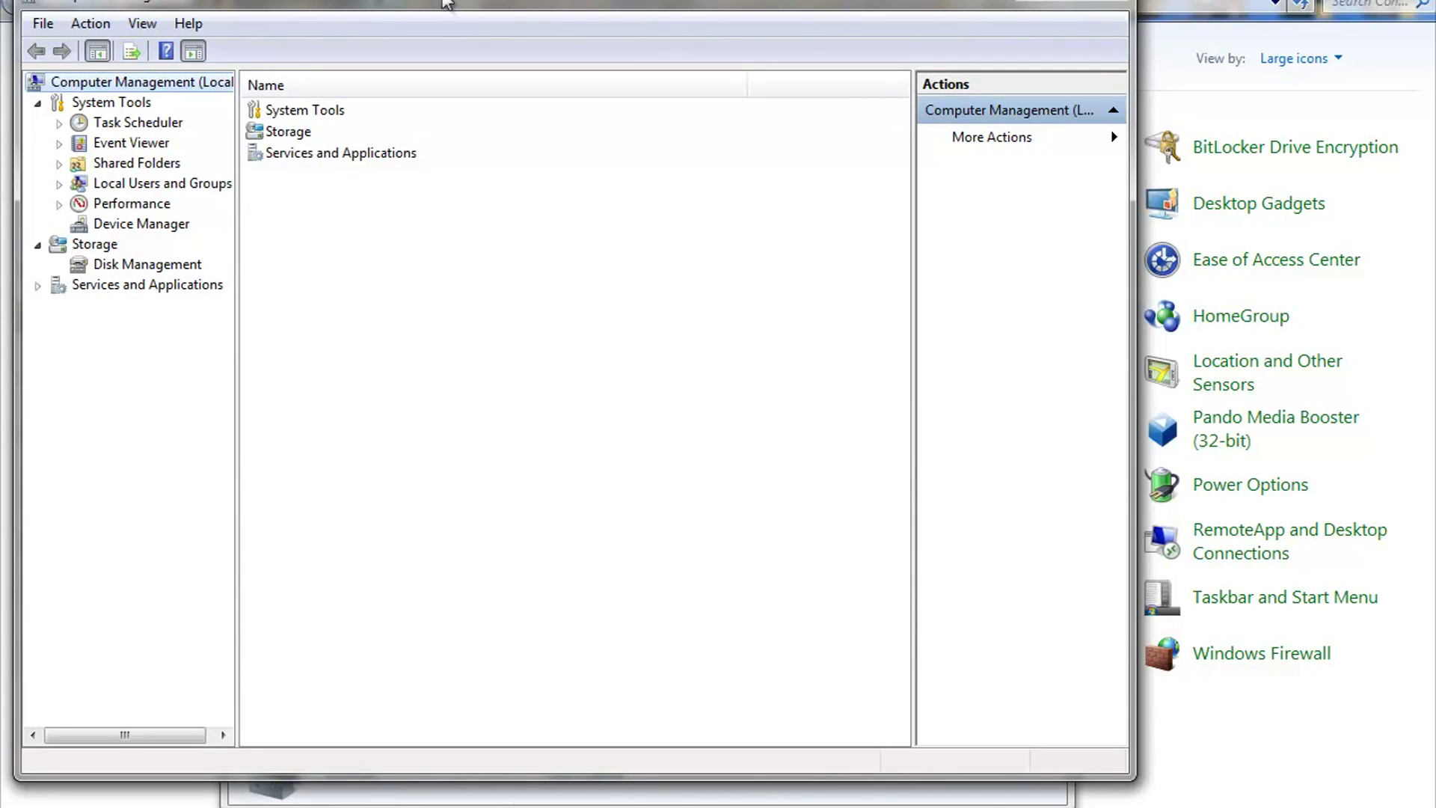
{"action": "left_click_drag", "start_coordinate": [441, 2], "coordinate": [505, 15]}
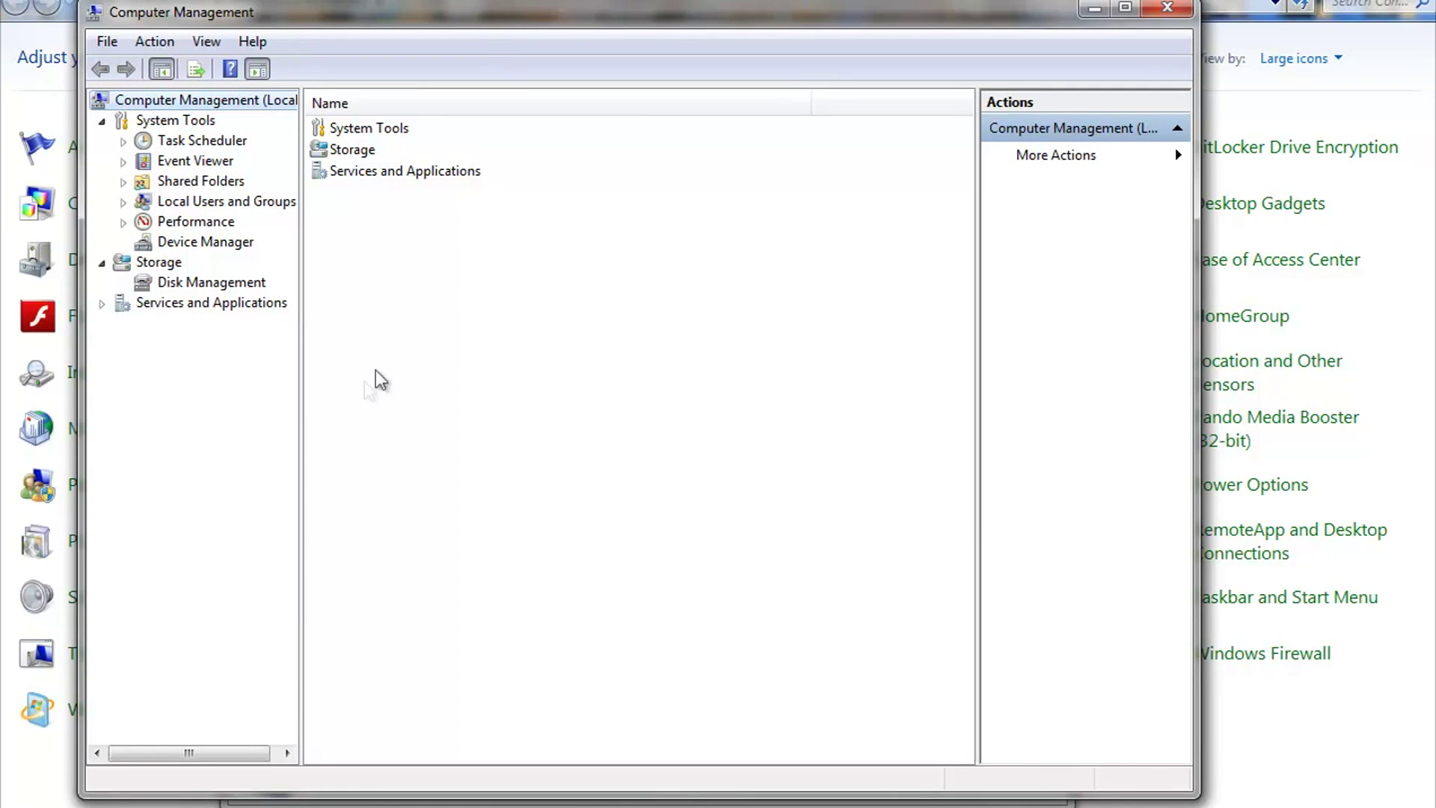
{"action": "left_click", "coordinate": [103, 264]}
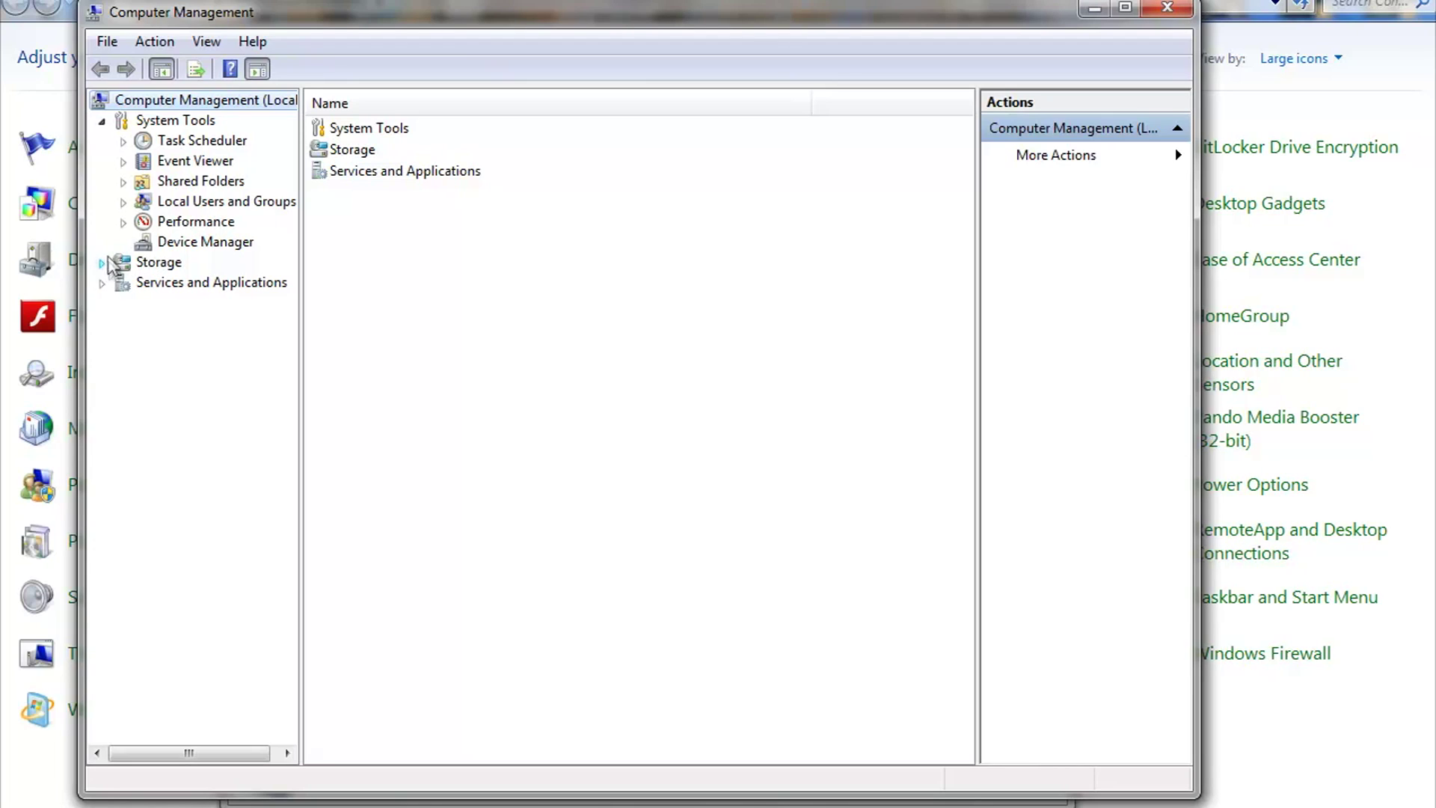
{"action": "left_click", "coordinate": [103, 264]}
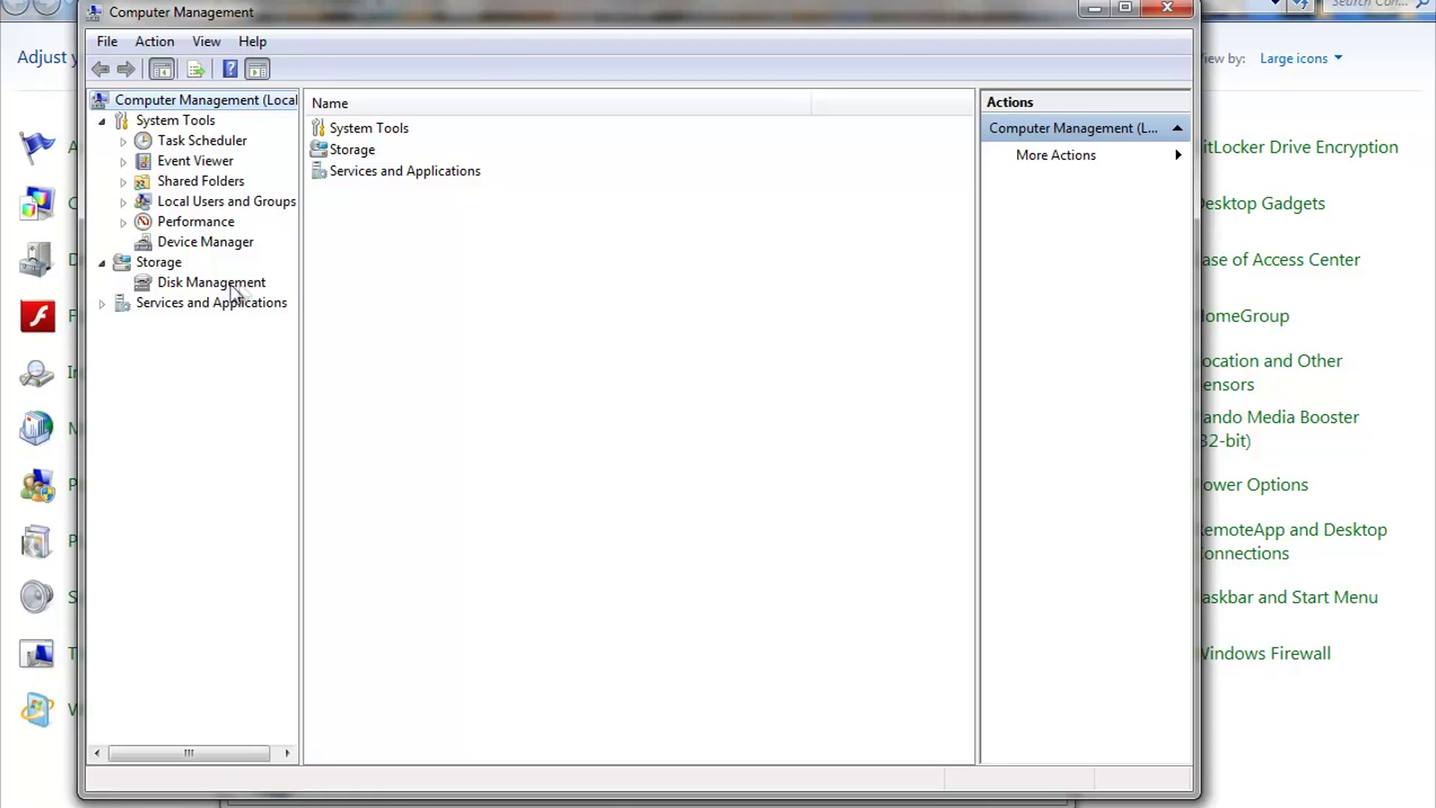
{"action": "left_click", "coordinate": [198, 284]}
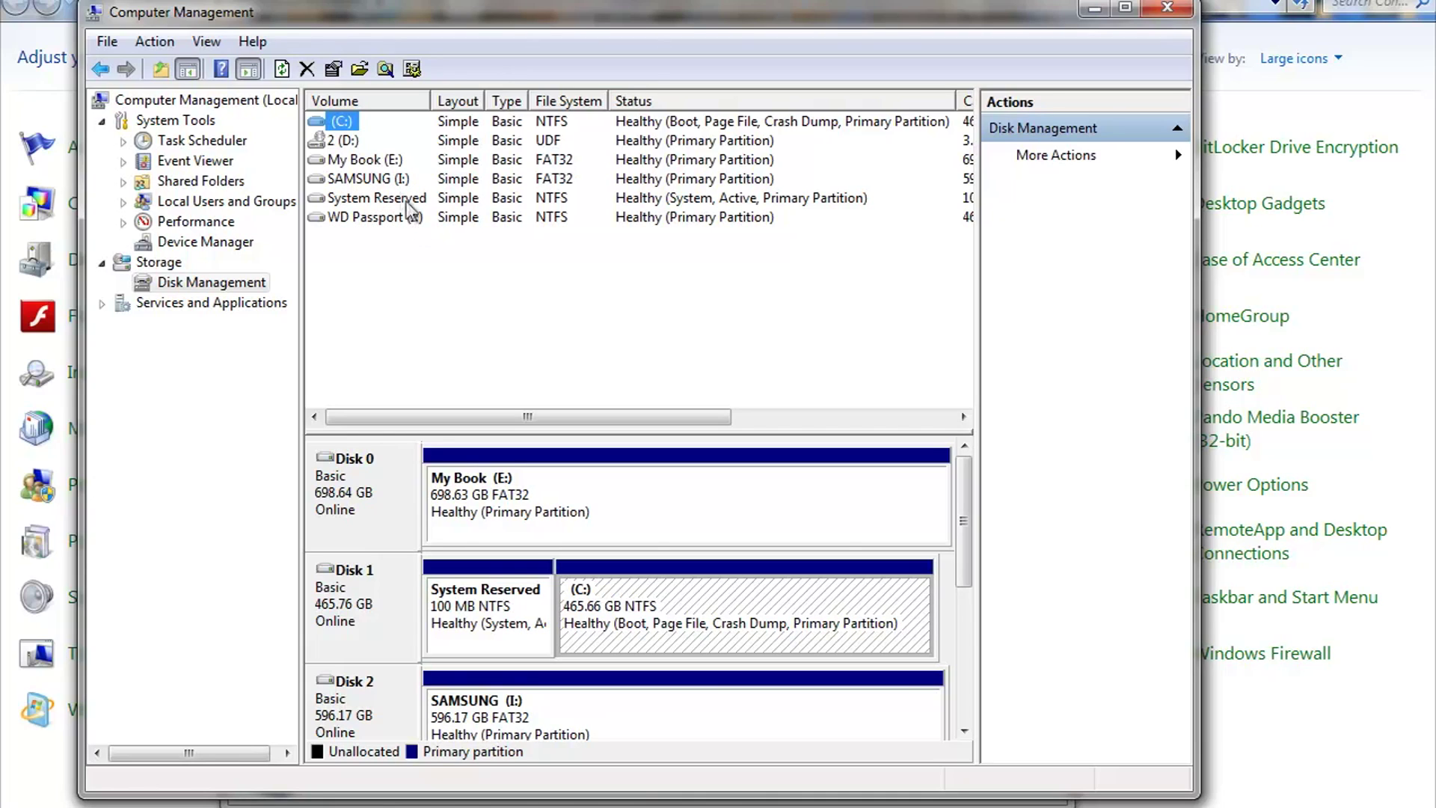
{"action": "left_click", "coordinate": [361, 181]}
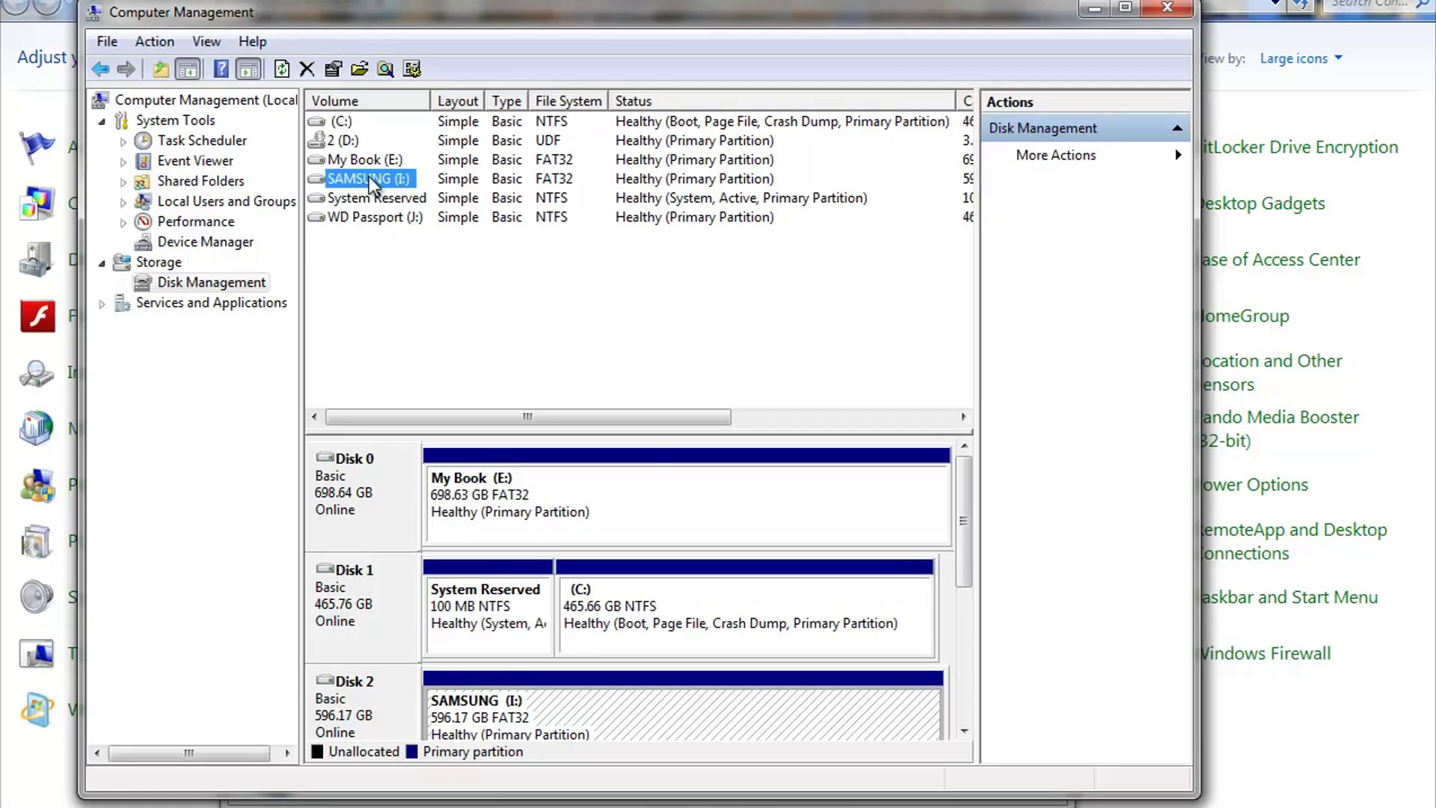
- Choose F as the new drive letter for SAMSUNG (I:) in Change Drive Letter and Paths
{"action": "right_click", "coordinate": [370, 180]}
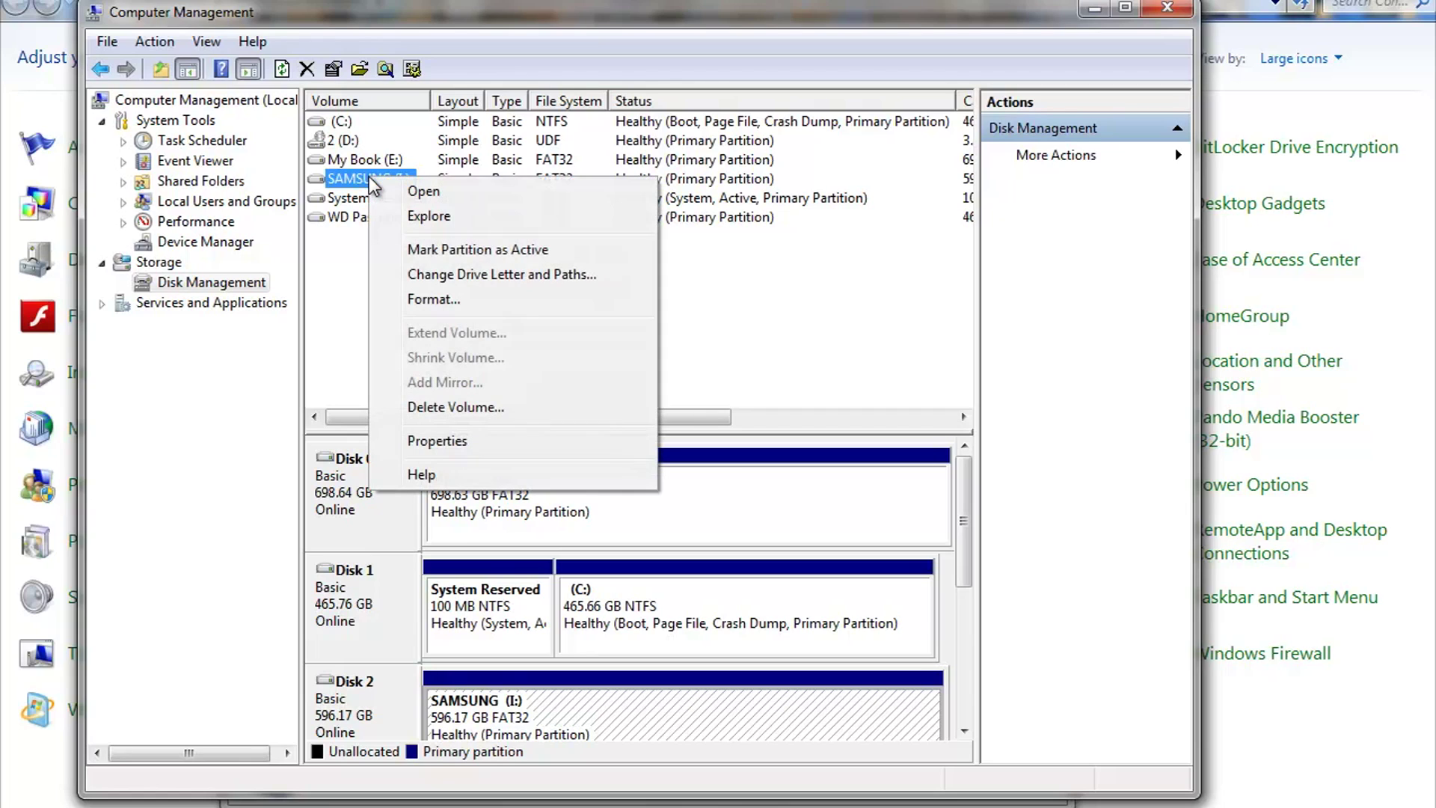
{"action": "left_click", "coordinate": [453, 274]}
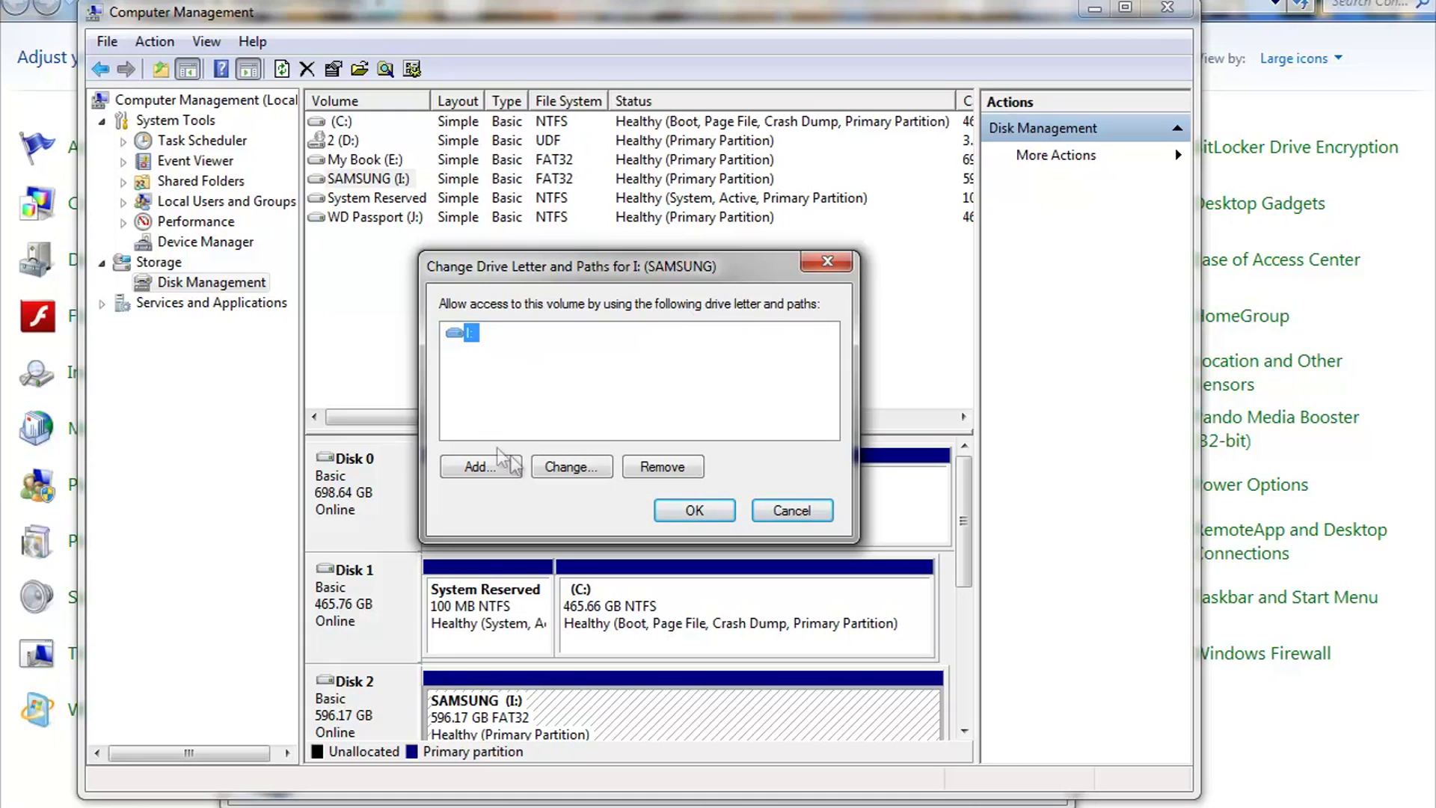
{"action": "left_click", "coordinate": [567, 469]}
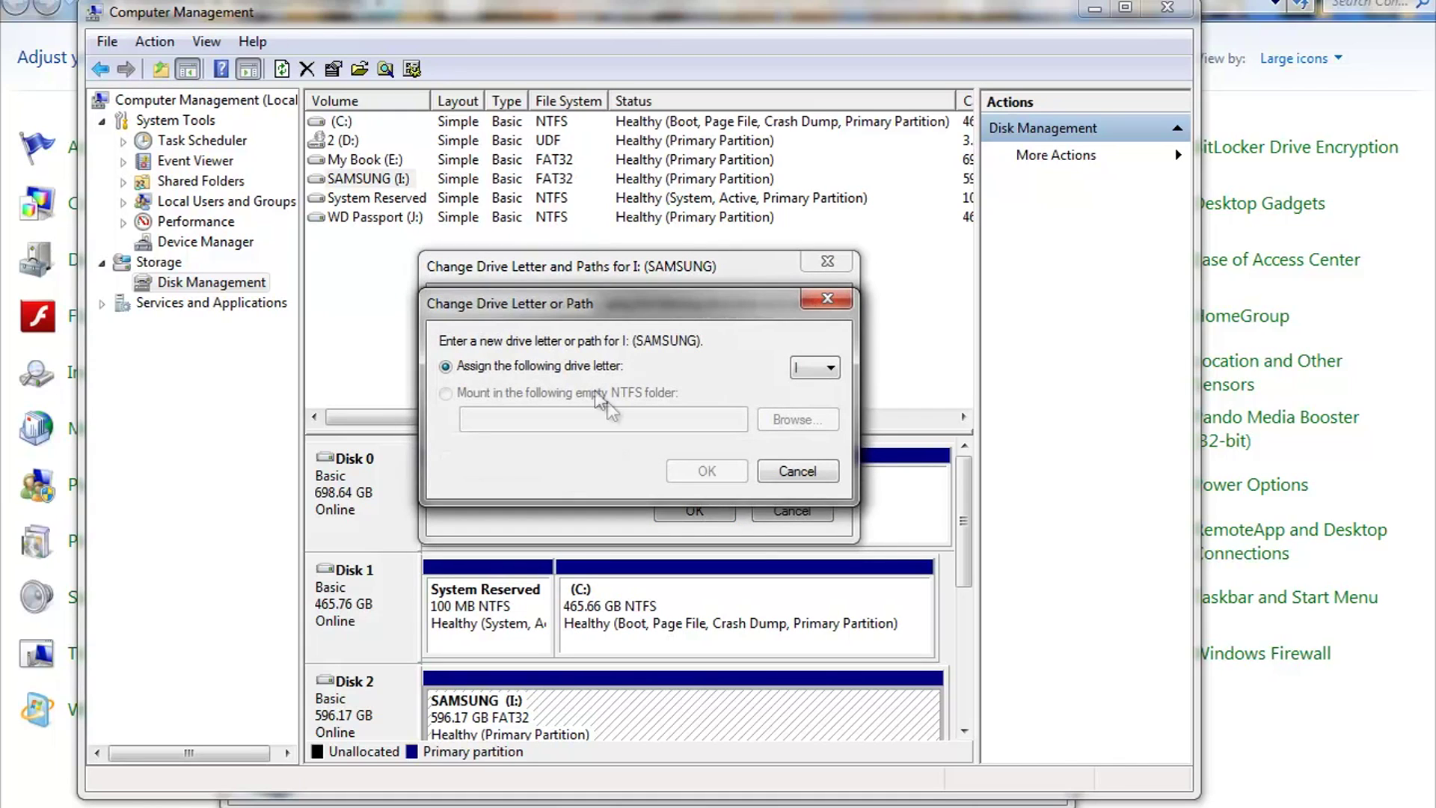
{"action": "left_click", "coordinate": [831, 368]}
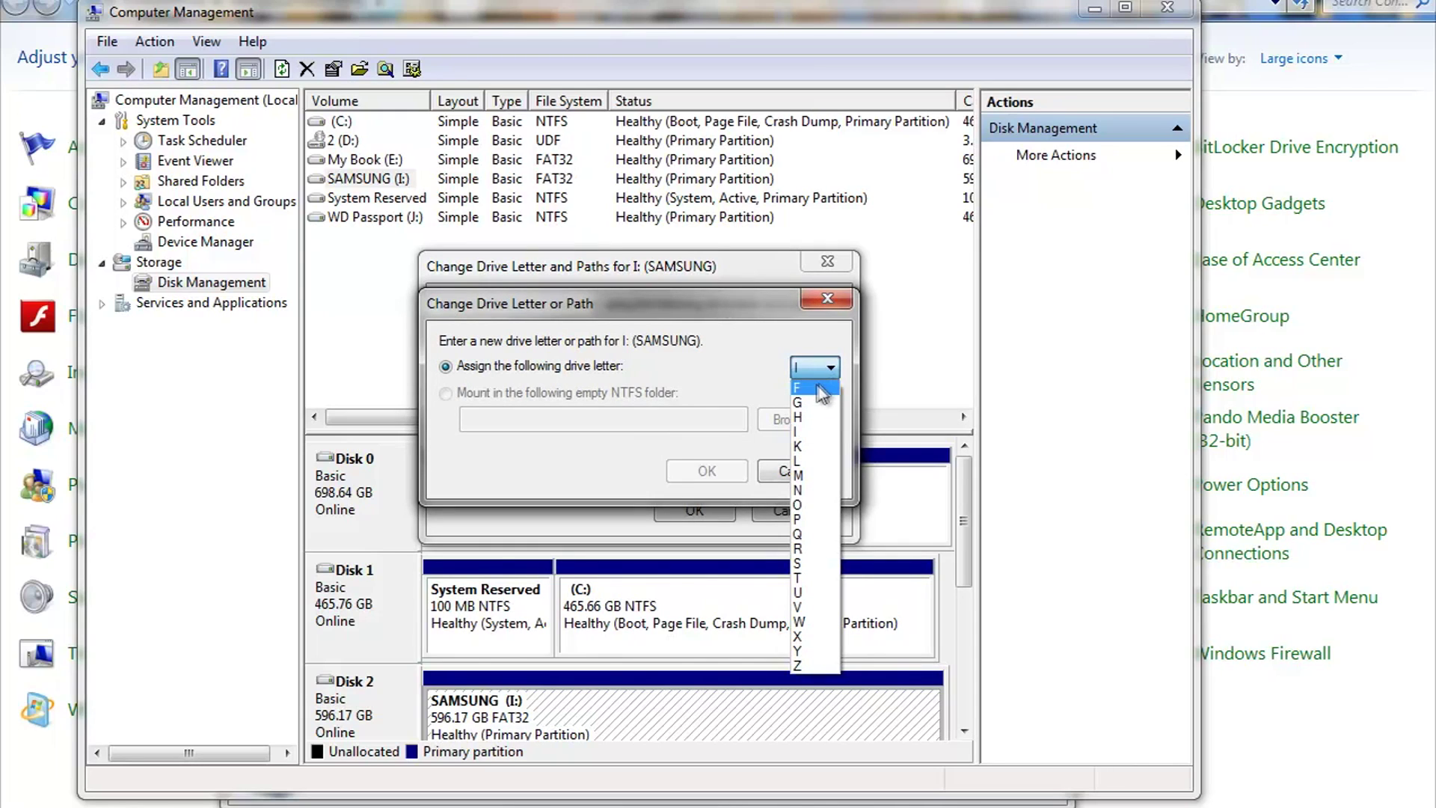
{"action": "left_click", "coordinate": [816, 384]}
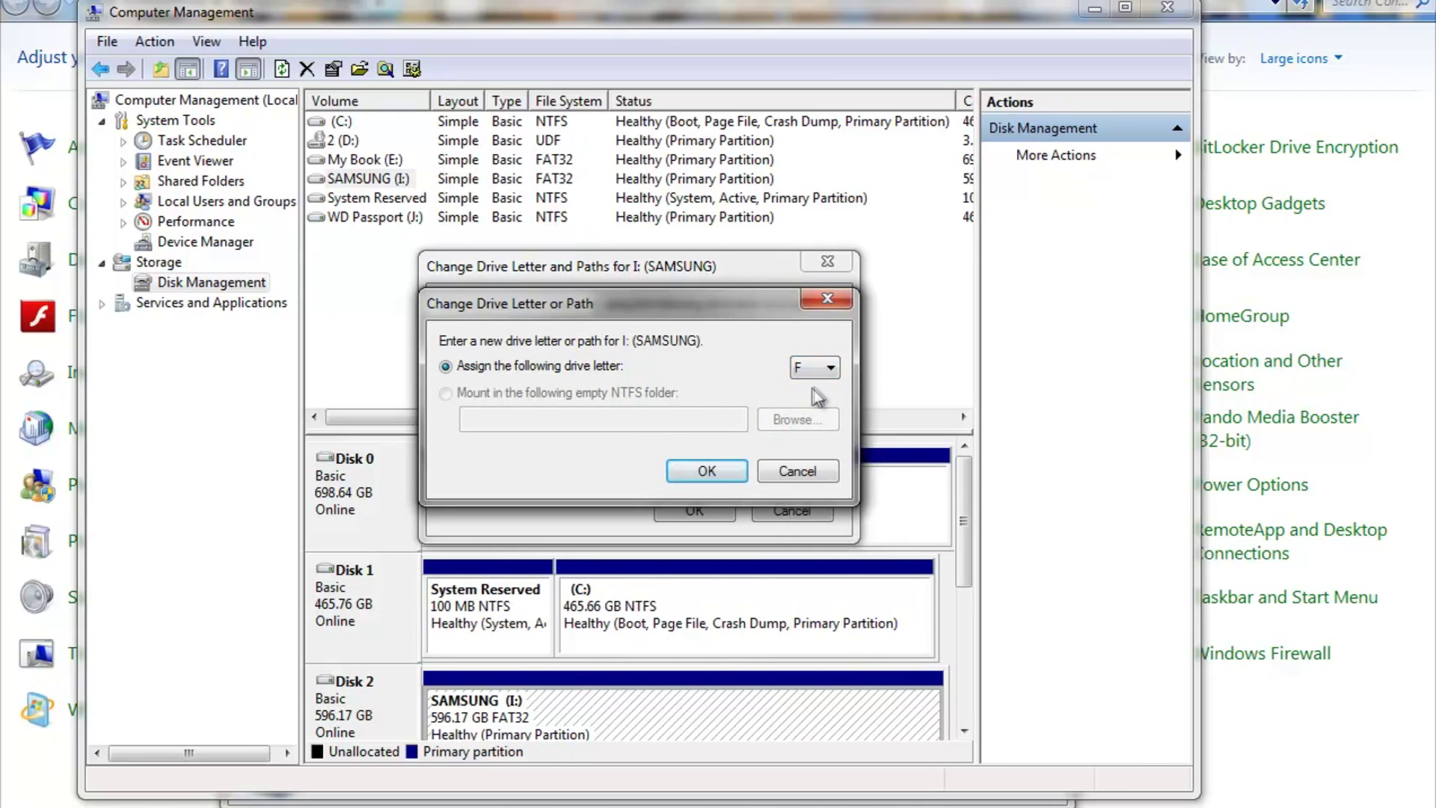
{"action": "left_click", "coordinate": [707, 472]}
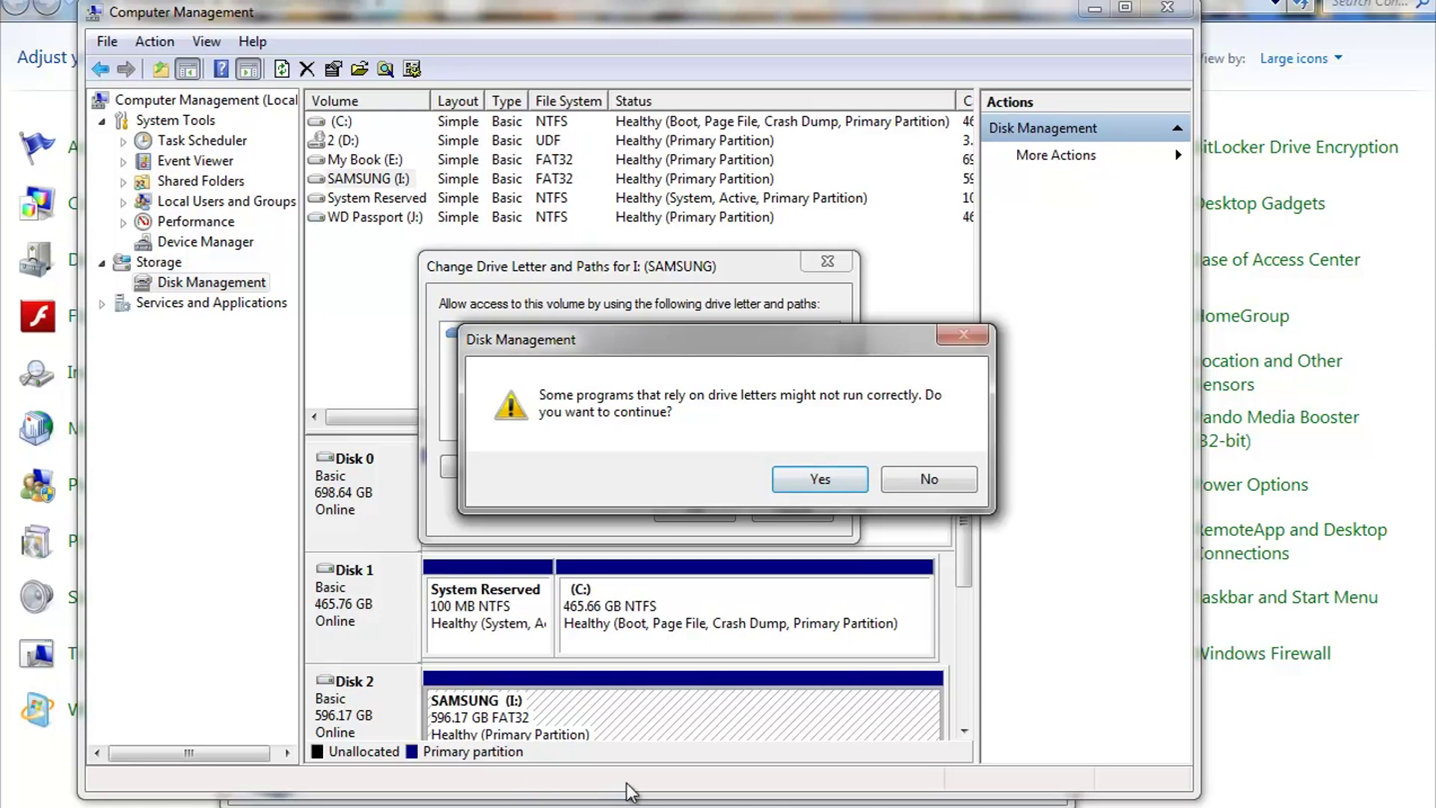
{"action": "mouse_move", "coordinate": [586, 804]}
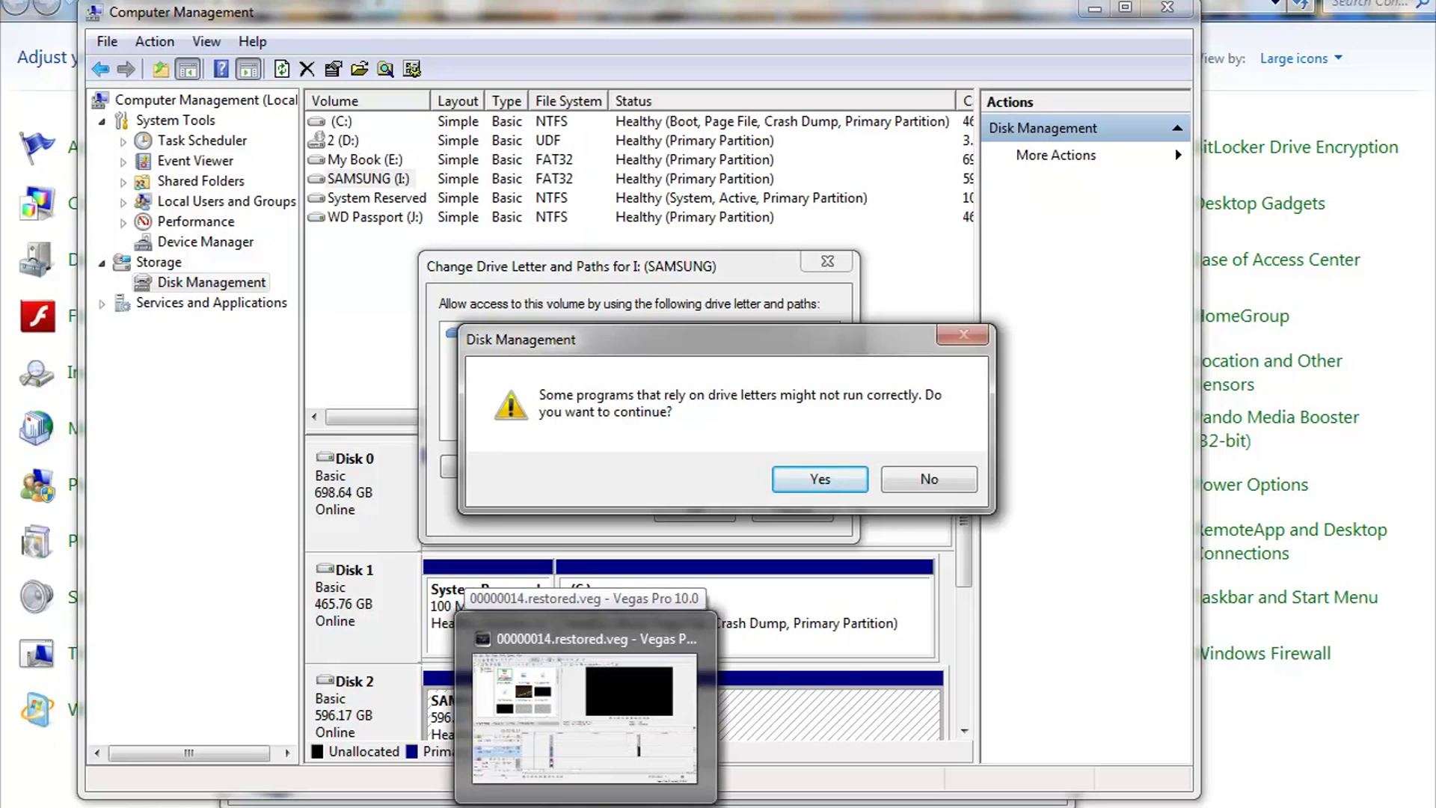
{"action": "left_click", "coordinate": [588, 674]}
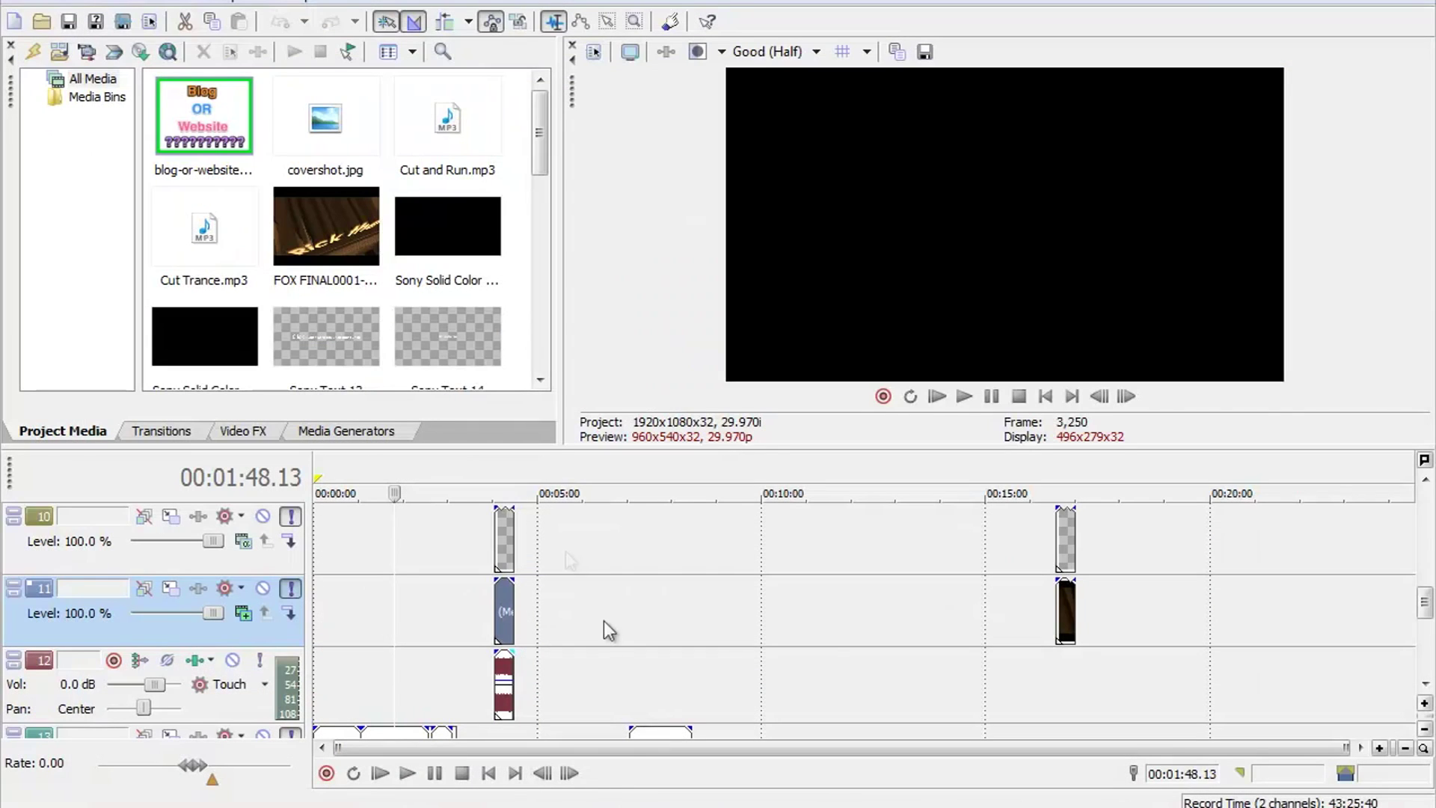
{"action": "left_click_drag", "start_coordinate": [1426, 604], "coordinate": [1425, 622]}
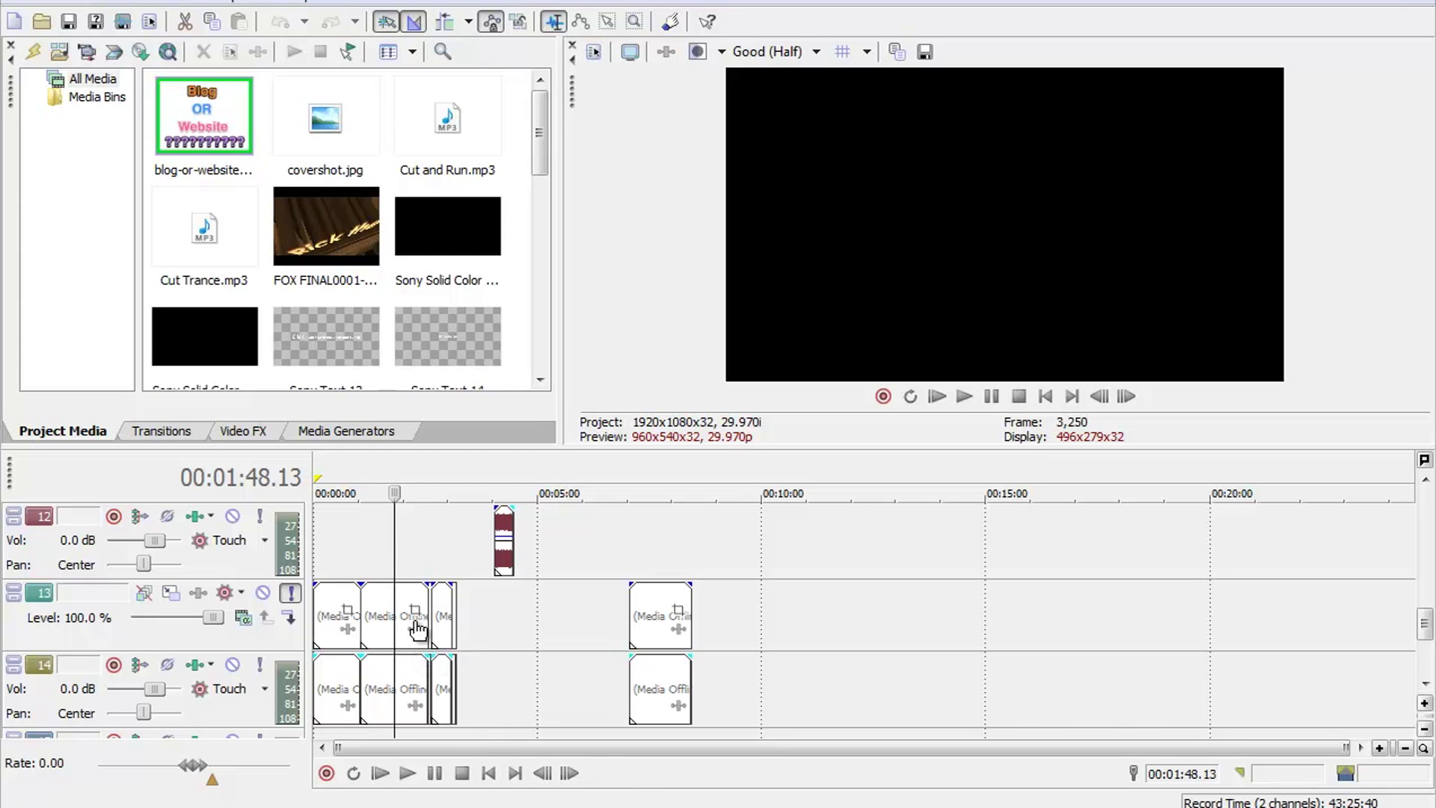
{"action": "mouse_move", "coordinate": [585, 807]}
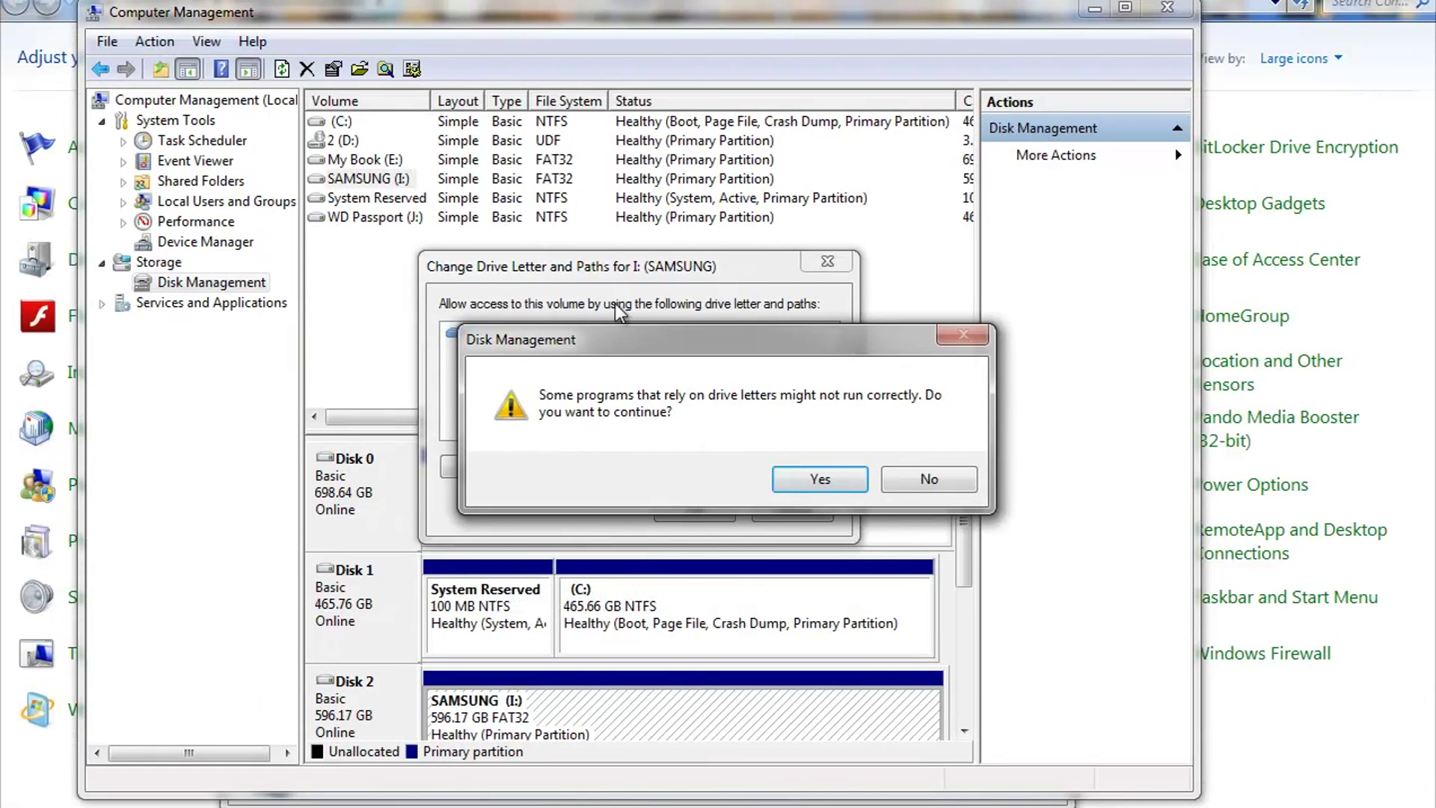
- Accept the warning so SAMSUNG becomes drive F:, then select WD Passport (J:)
{"action": "left_click", "coordinate": [806, 480]}
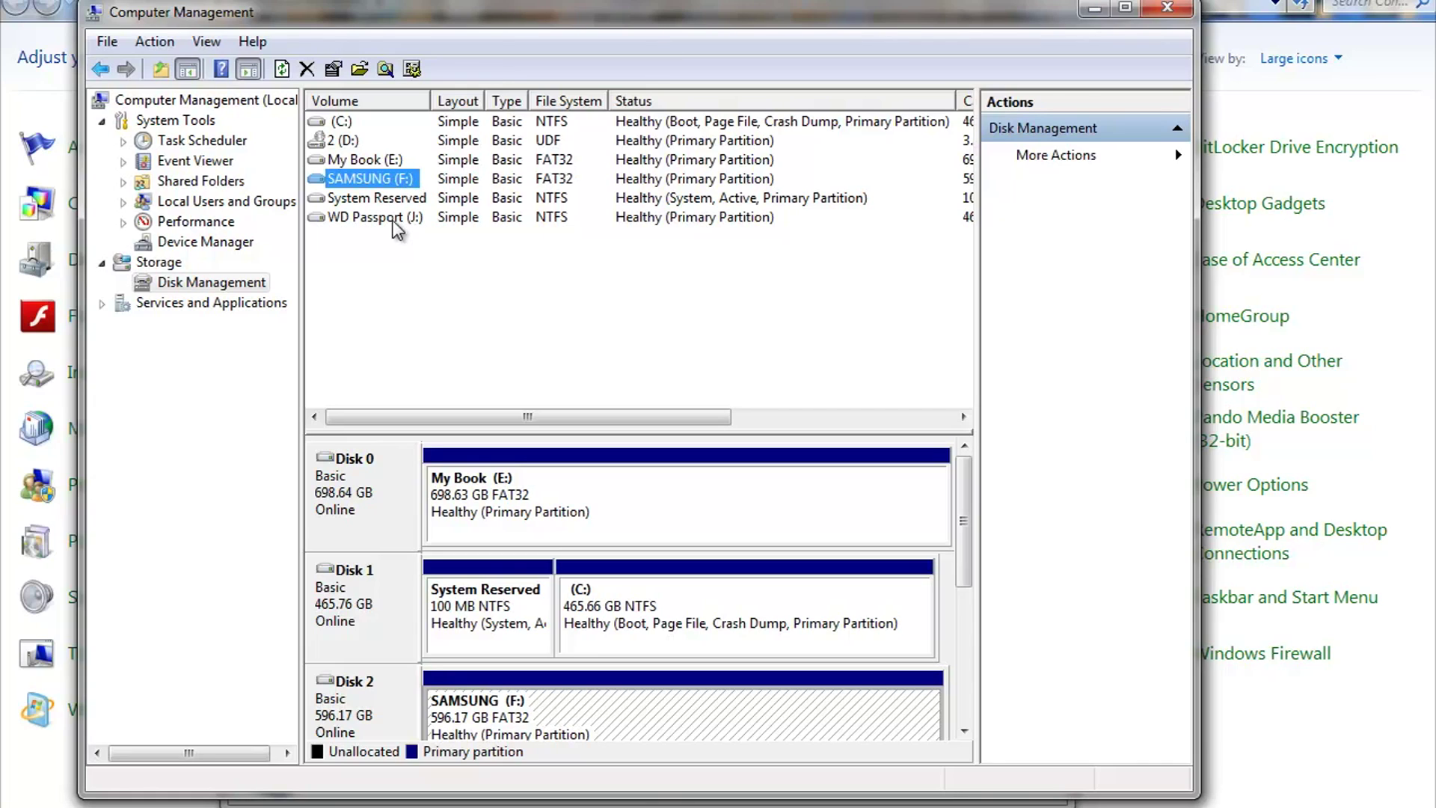
{"action": "left_click", "coordinate": [392, 219]}
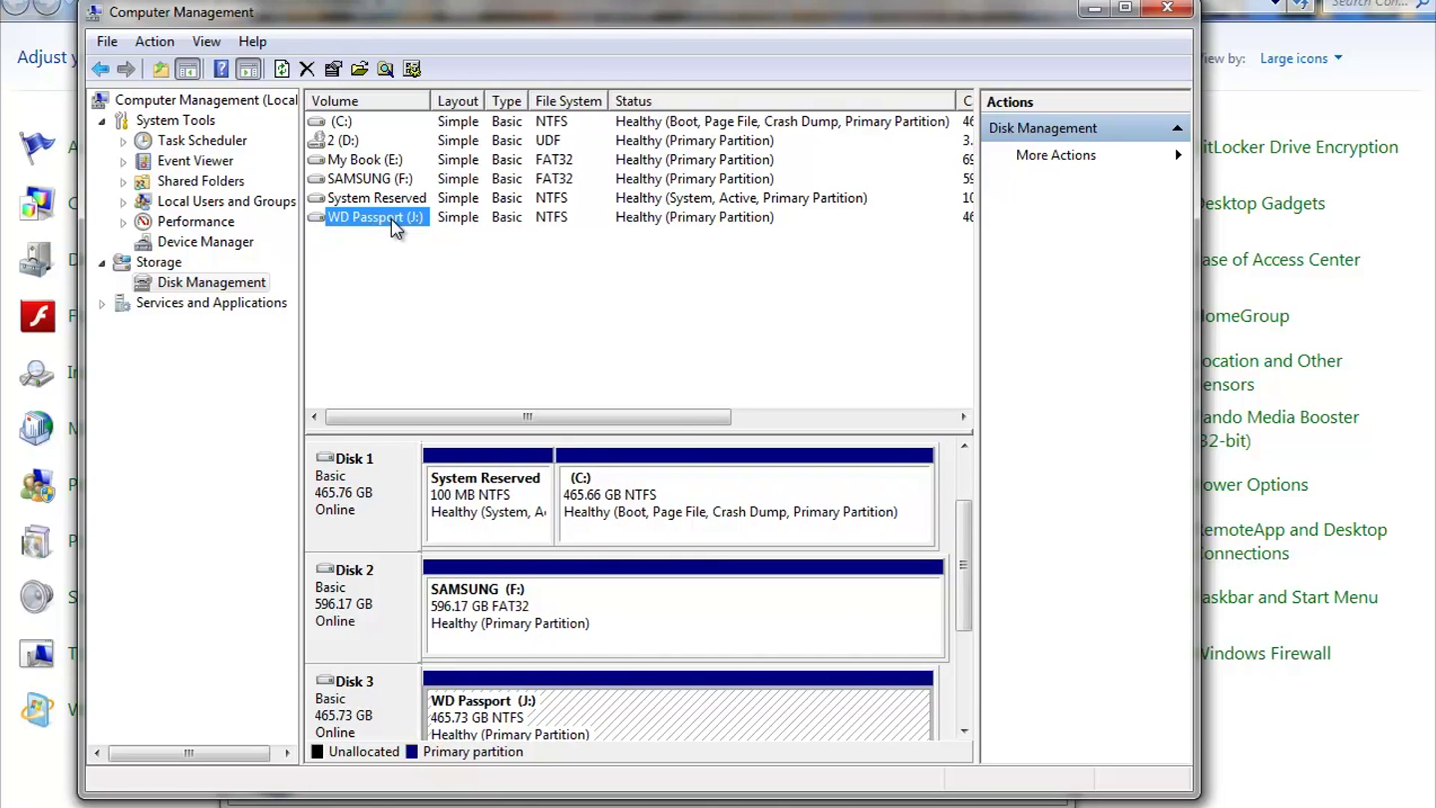
- Reassign the WD Passport volume's drive letter from J to G and accept the warning
{"action": "right_click", "coordinate": [392, 218]}
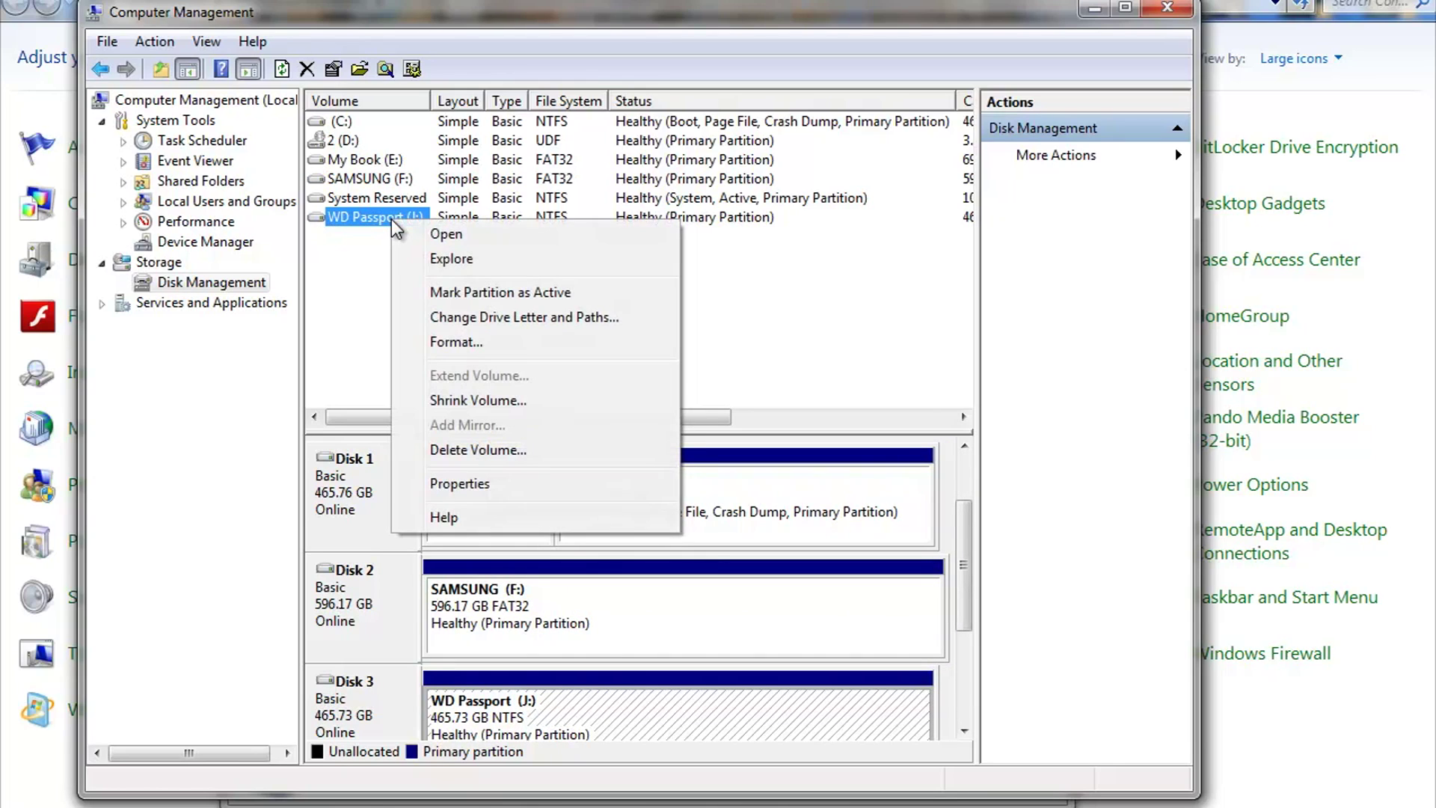
{"action": "left_click", "coordinate": [447, 318]}
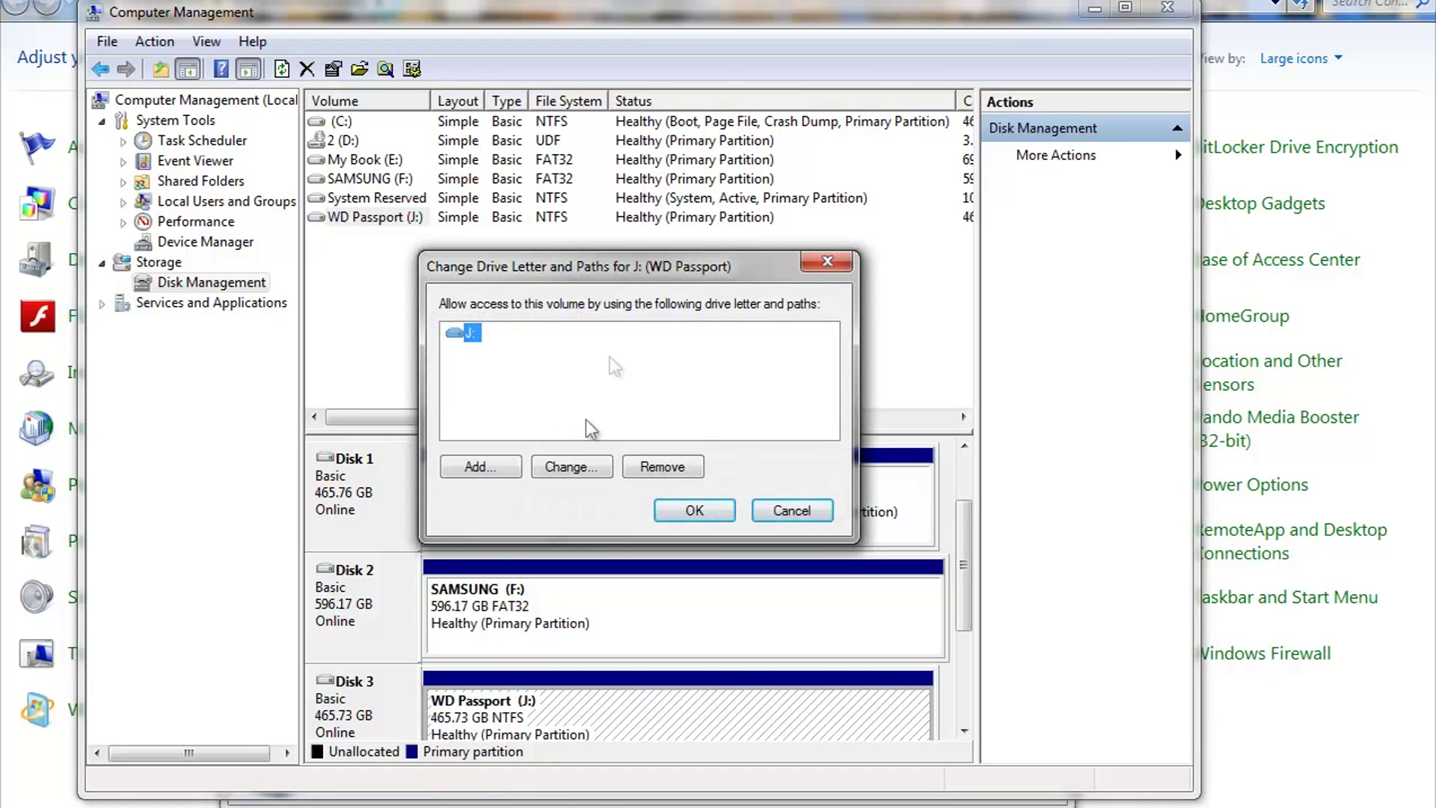
{"action": "left_click", "coordinate": [574, 465]}
{"action": "left_click", "coordinate": [812, 368]}
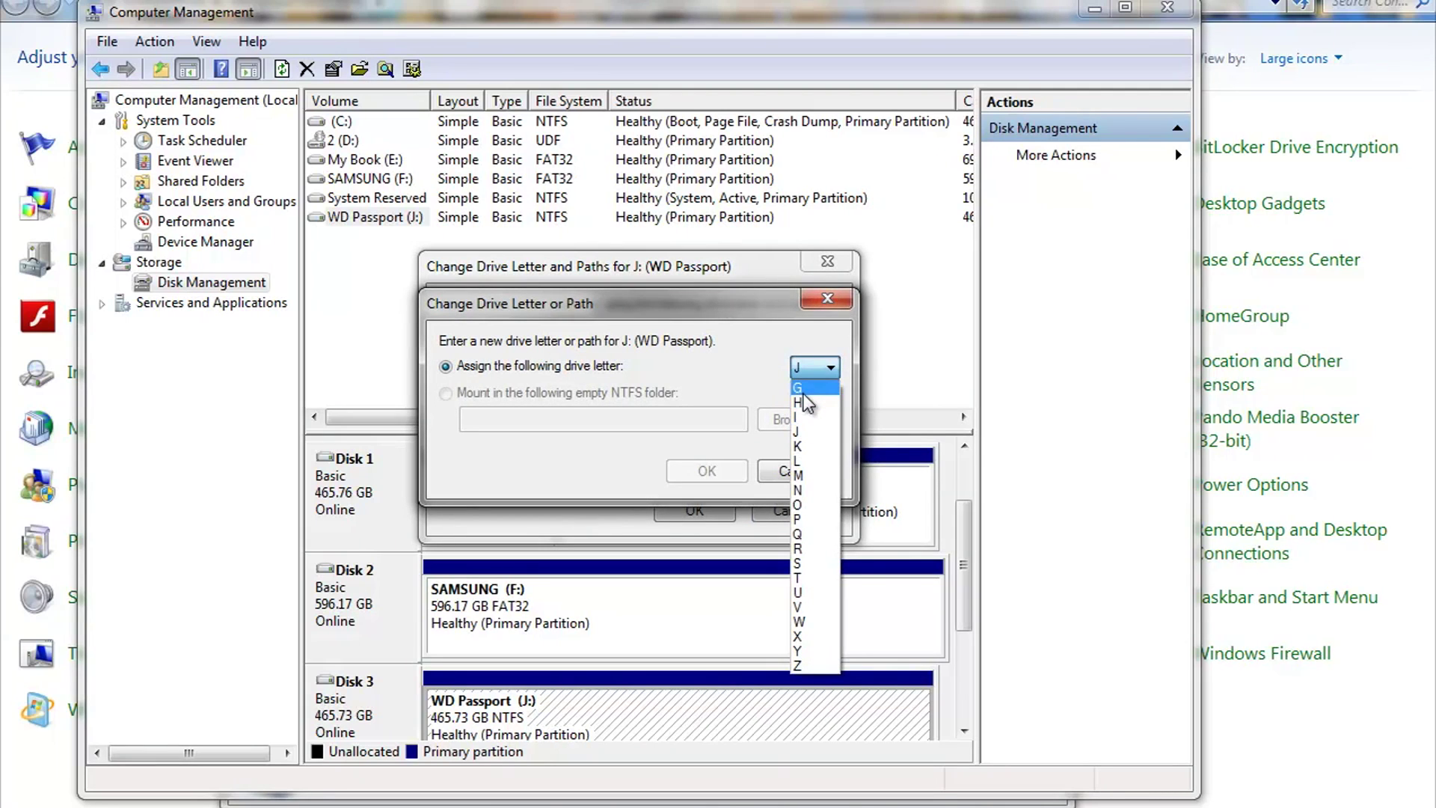
{"action": "left_click", "coordinate": [803, 389]}
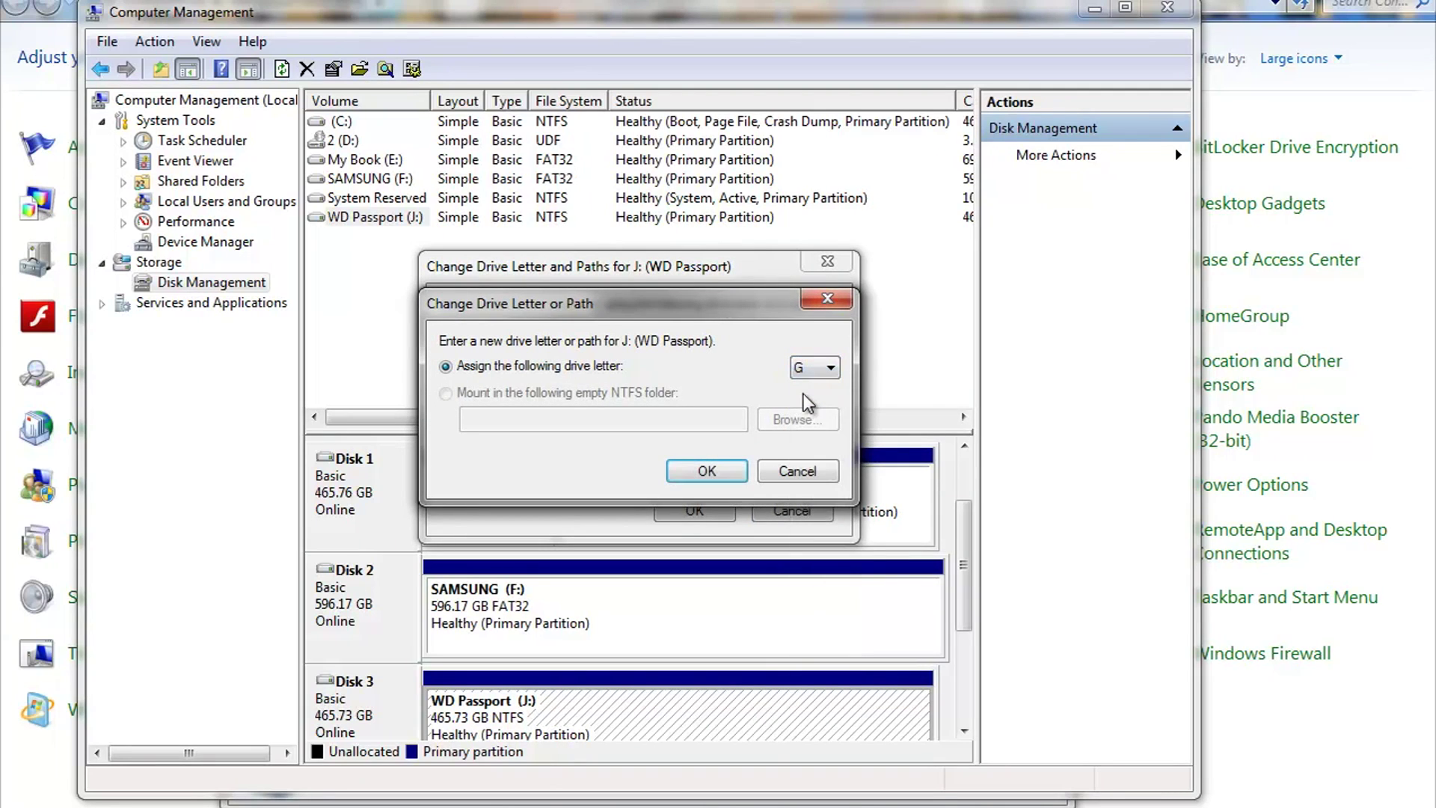
{"action": "left_click", "coordinate": [698, 470]}
{"action": "left_click", "coordinate": [836, 486]}
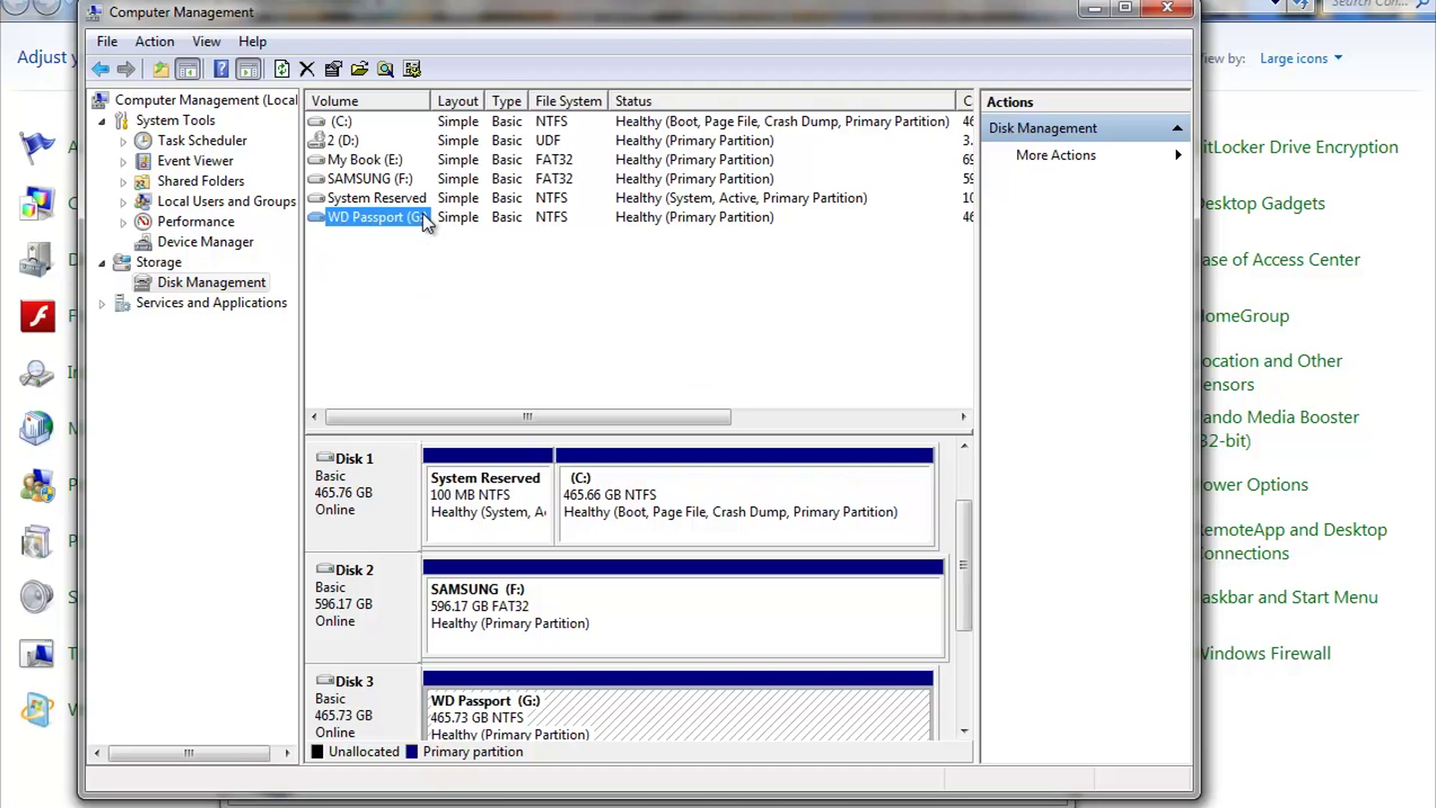
- Close Computer Management and Administrative Tools, then reopen Computer showing SAMSUNG (F:) and WD Passport (G:)
{"action": "left_click", "coordinate": [1158, 7]}
{"action": "left_click", "coordinate": [1041, 60]}
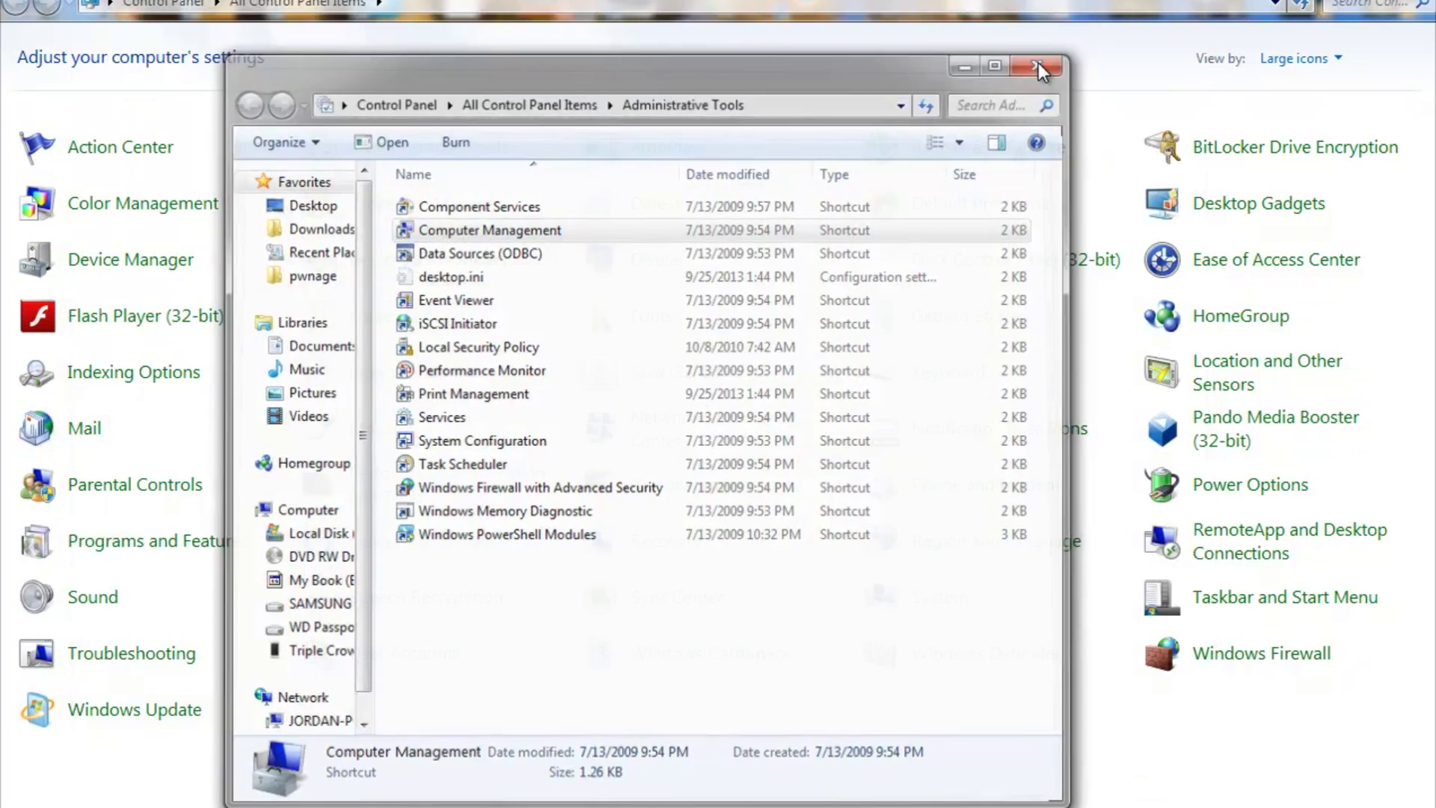
{"action": "key", "text": "alt+F4"}
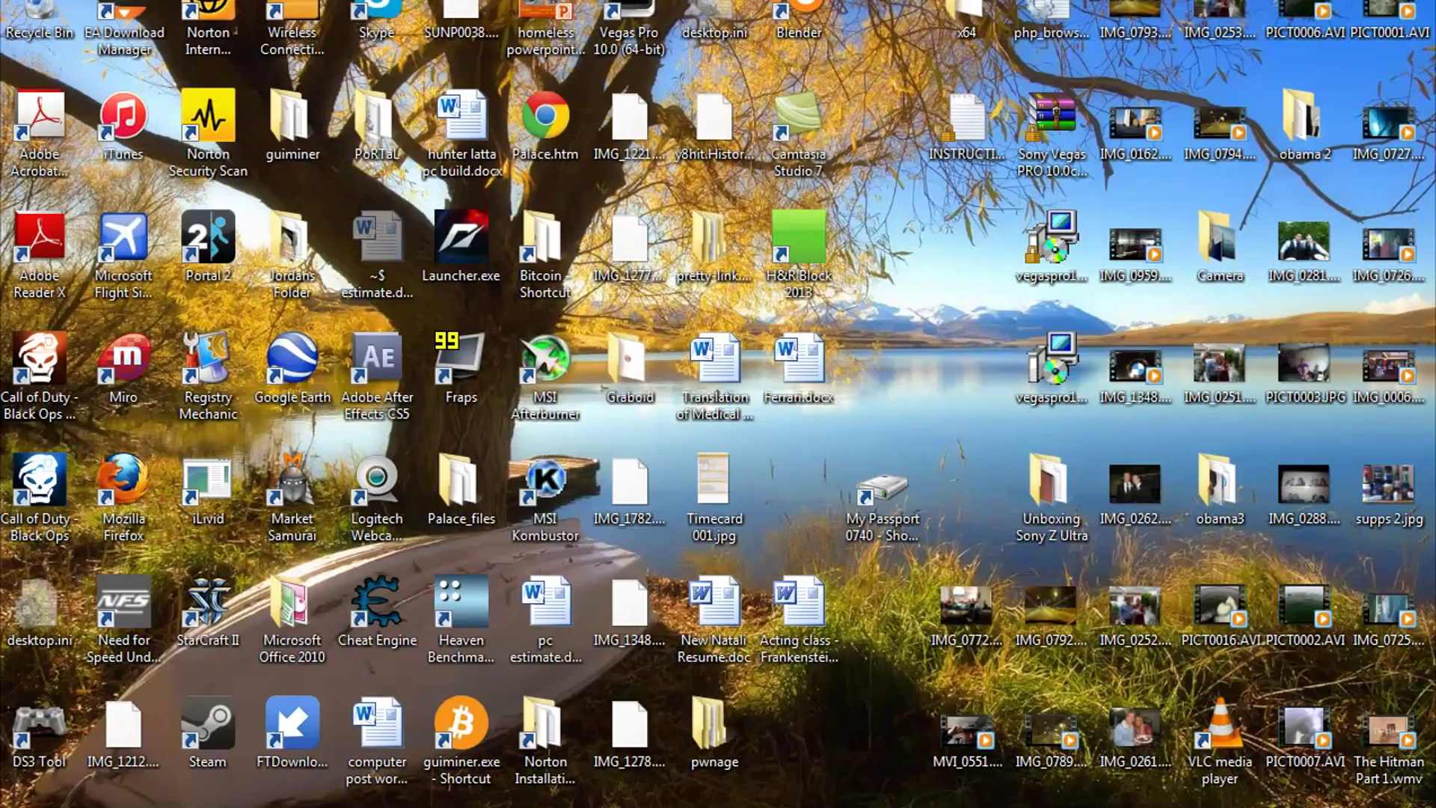
{"action": "key", "text": "super"}
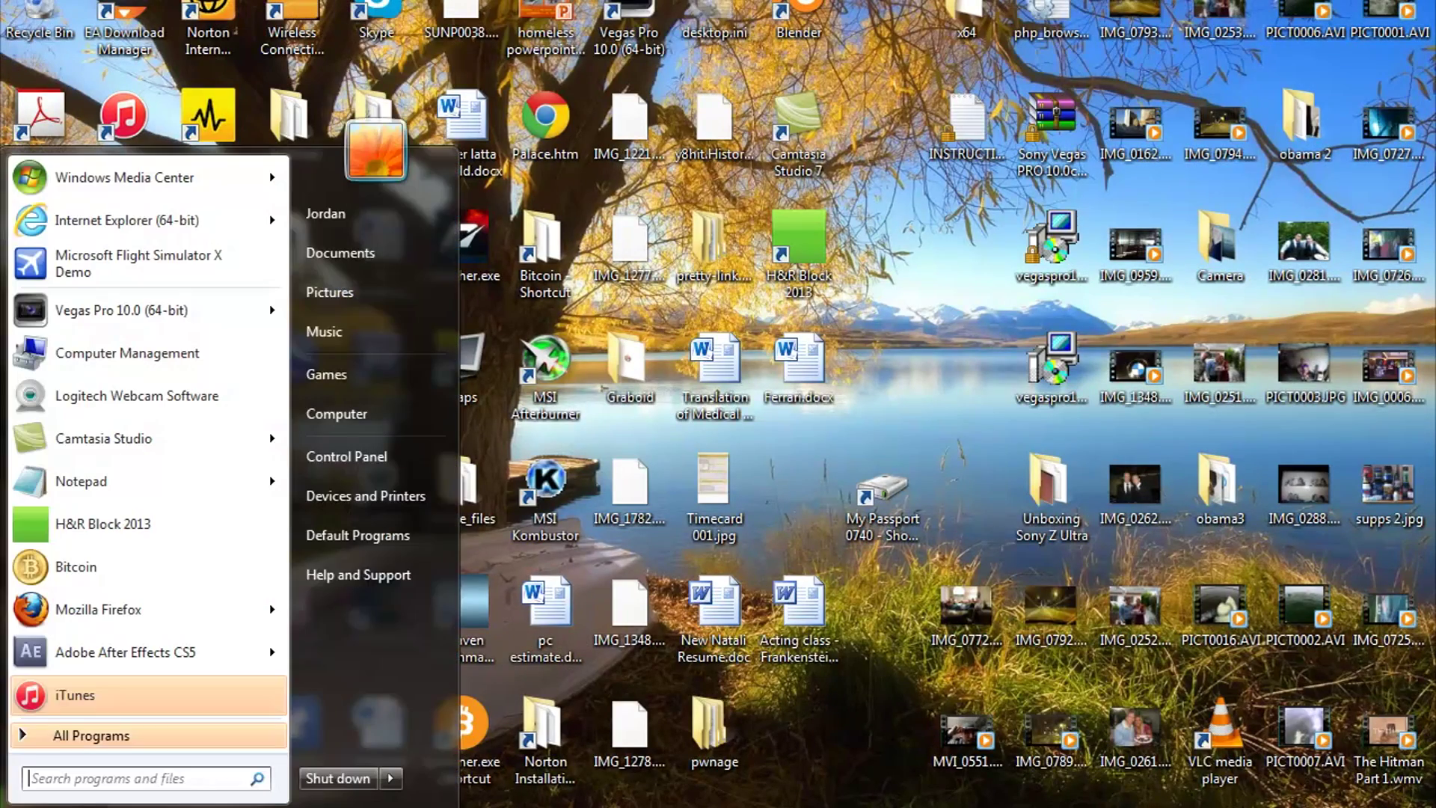
{"action": "left_click", "coordinate": [344, 419]}
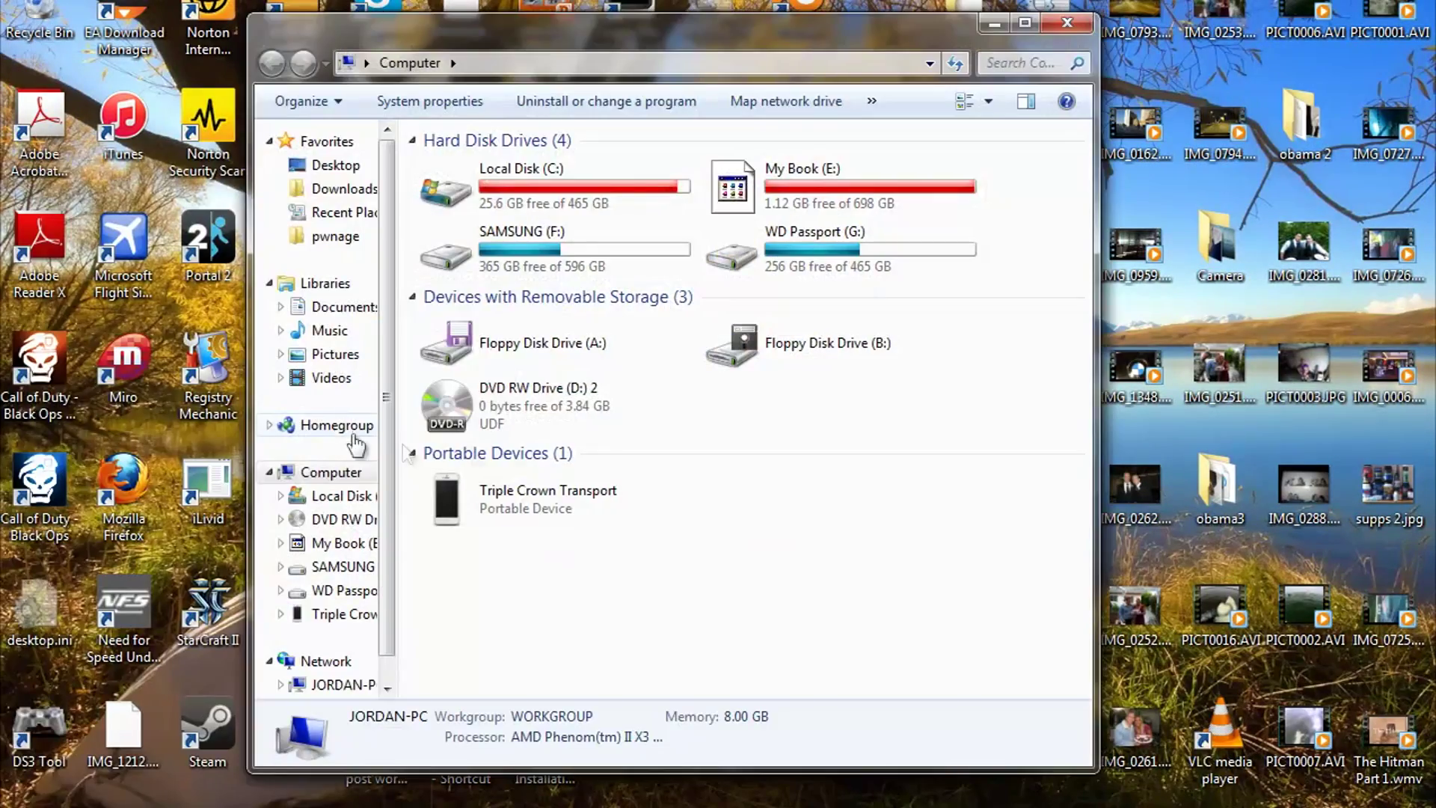